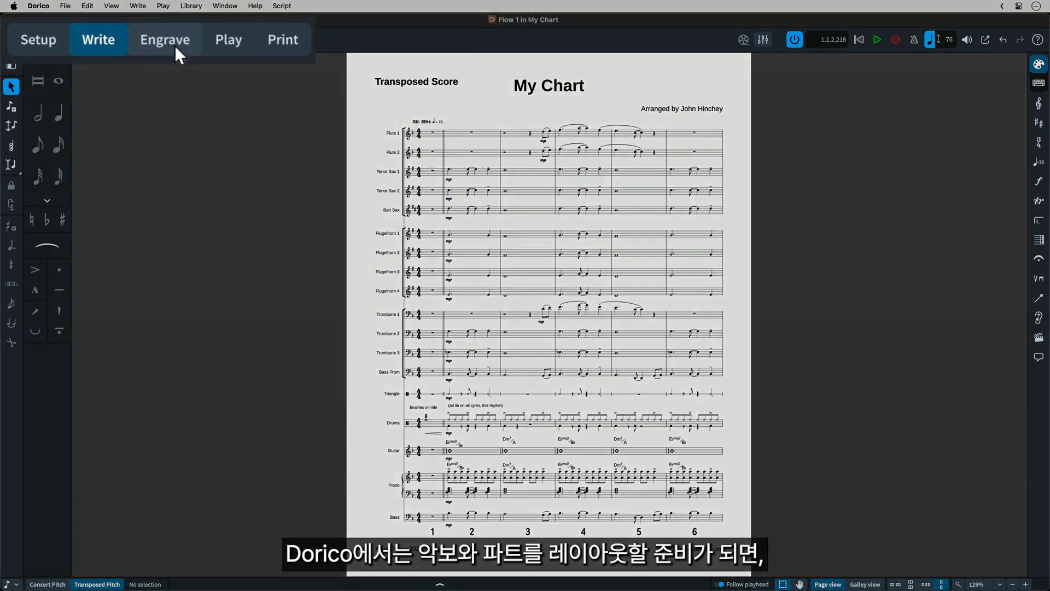
Step: Switch the score to Engrave mode and reposition the mp dynamic under Trombone 1 in bar 3
left_click(83, 41)
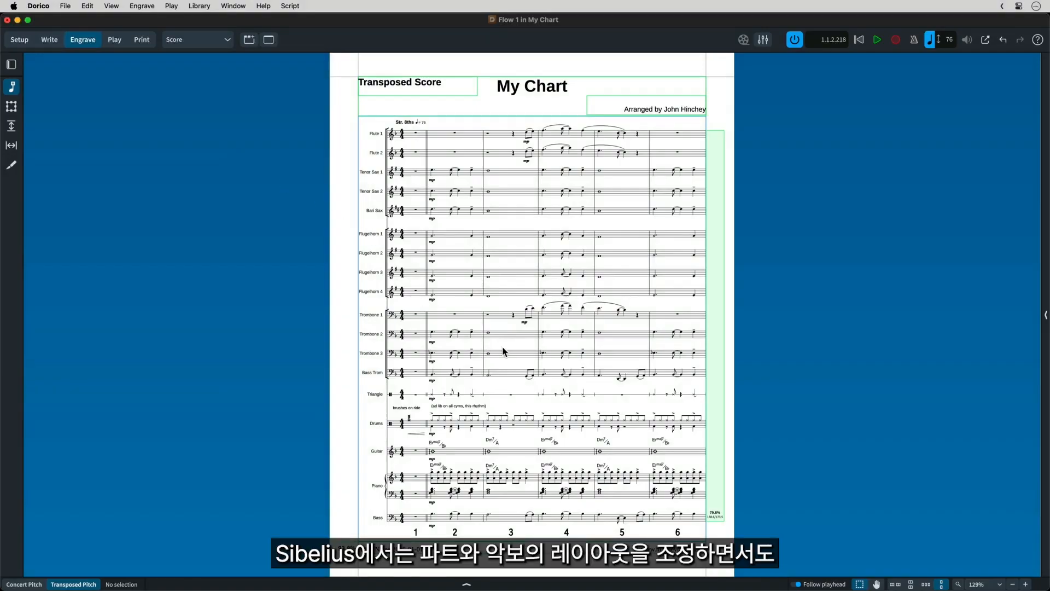
scroll(504, 349, "down", 1)
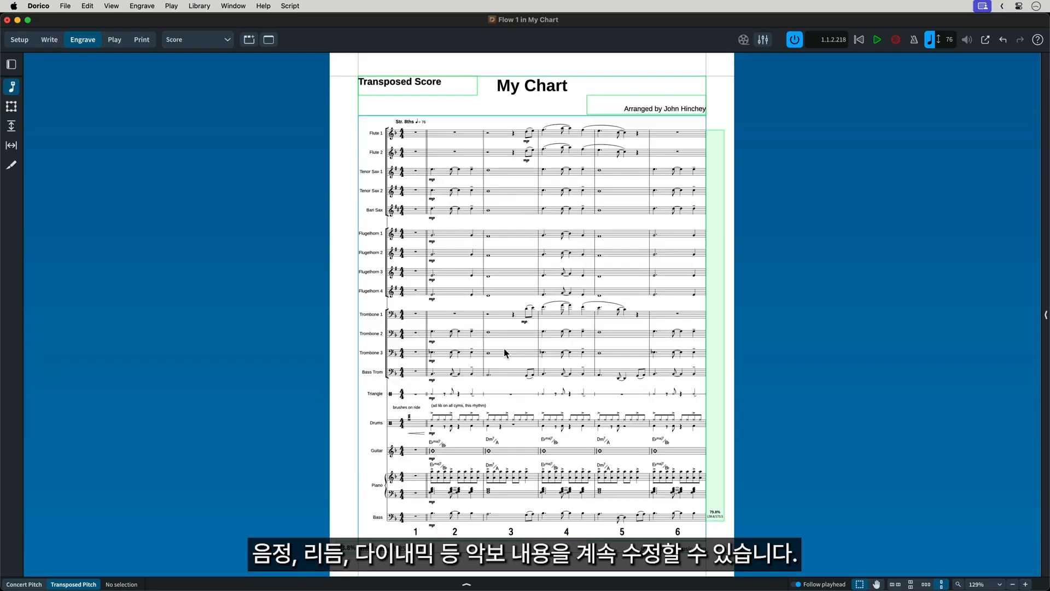
scroll(504, 349, "up", 3)
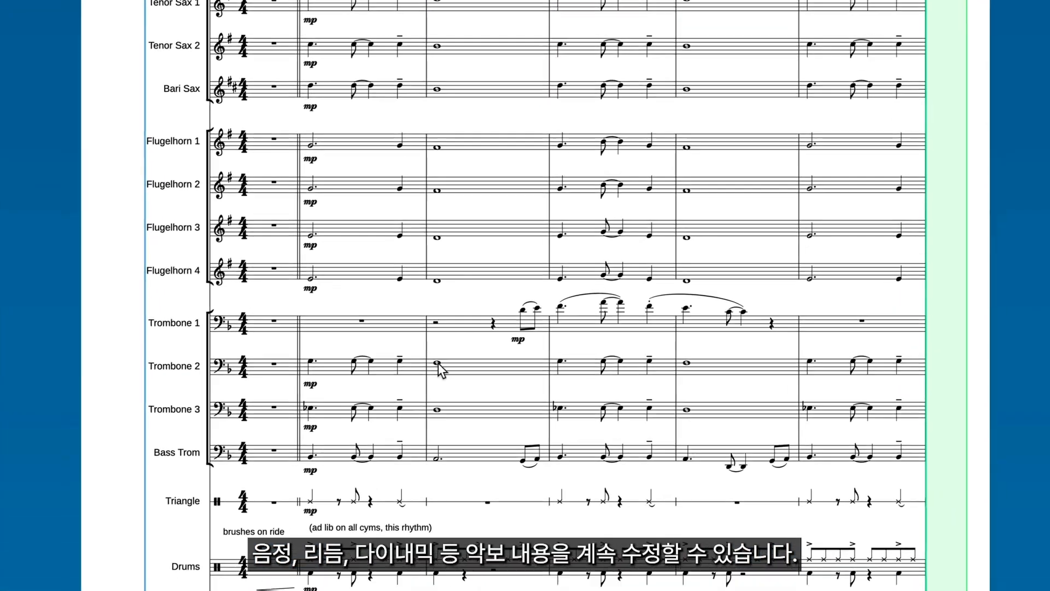
left_click(438, 363)
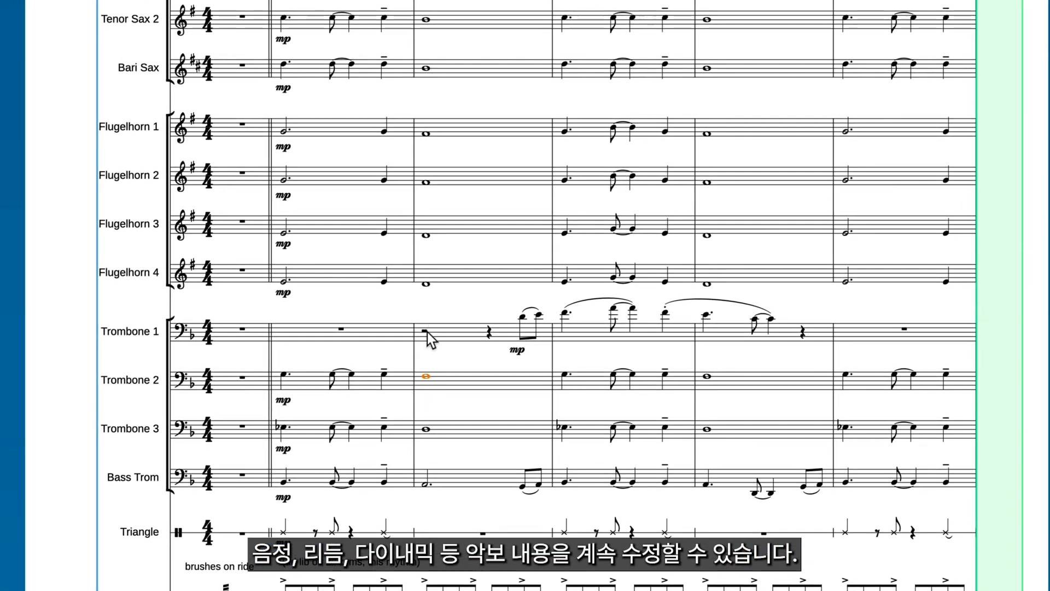
left_click(459, 417)
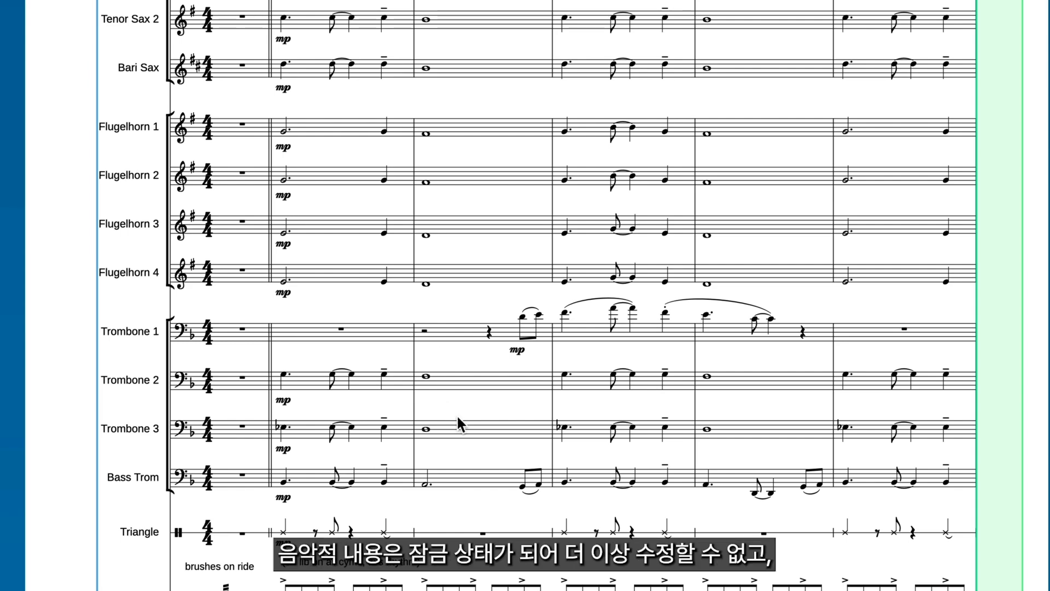
mouse_move(517, 361)
left_mouse_down()
mouse_move(495, 357)
mouse_move(524, 350)
left_mouse_up()
left_click(526, 339)
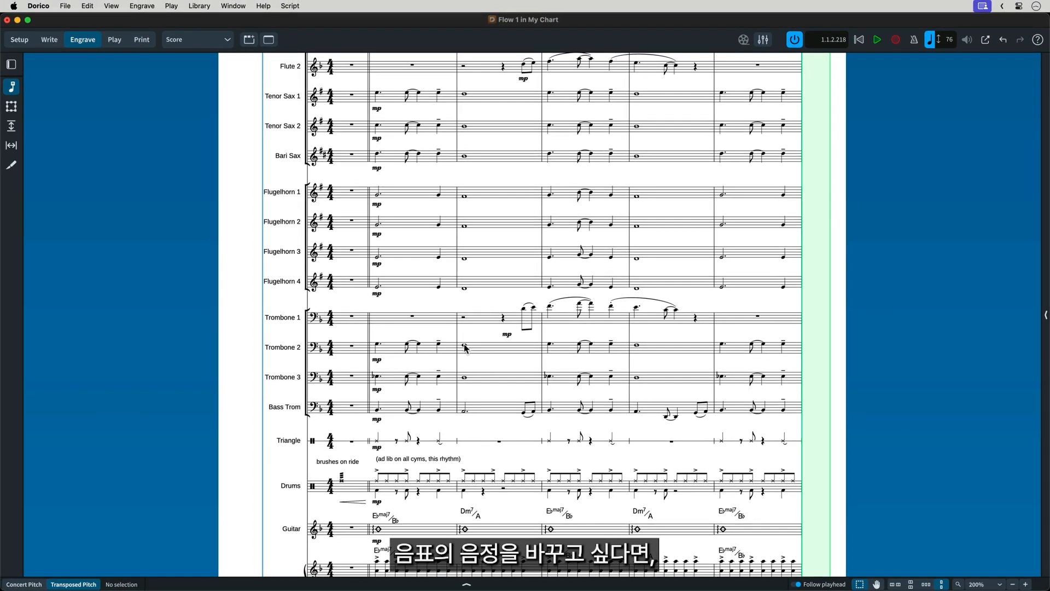
Step: Return to Write mode at Trombone 2's whole note in bar 3 and raise its pitch by three steps
double_click(464, 346)
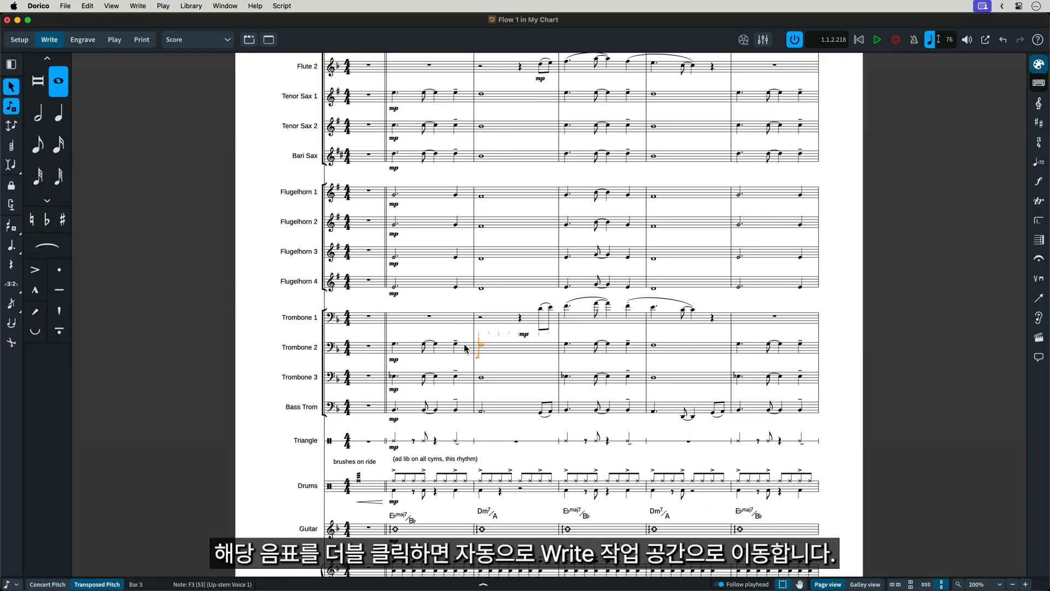
key("alt+Up")
key("alt+Up")
key("alt+Up")
key("alt+Up")
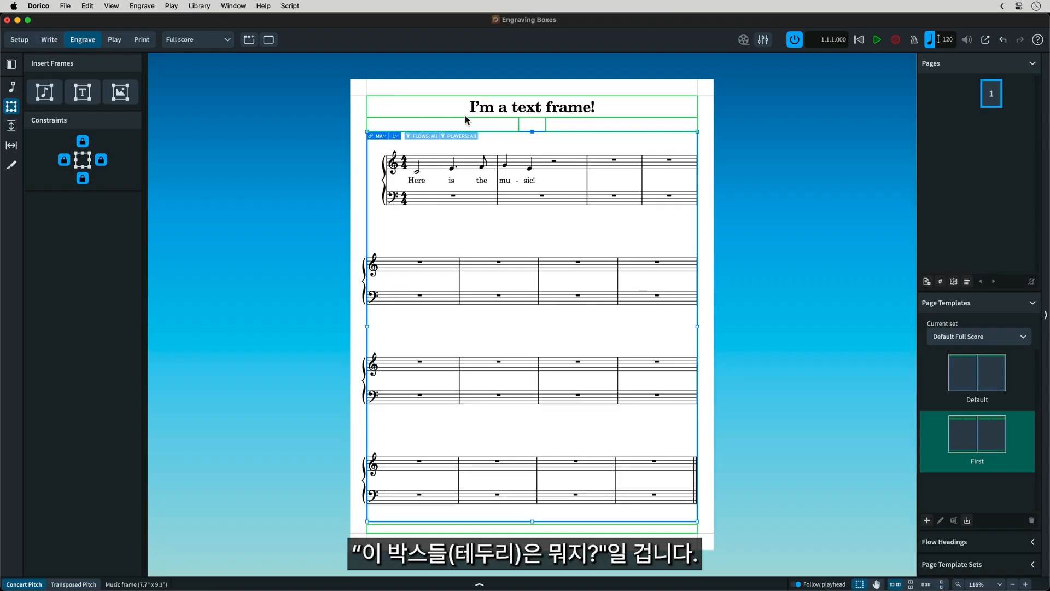
Step: Lower the music frame's upper edge so the frame is 7.3" high, and draw a graphics frame in the freed space
left_click_drag(532, 131, 528, 215)
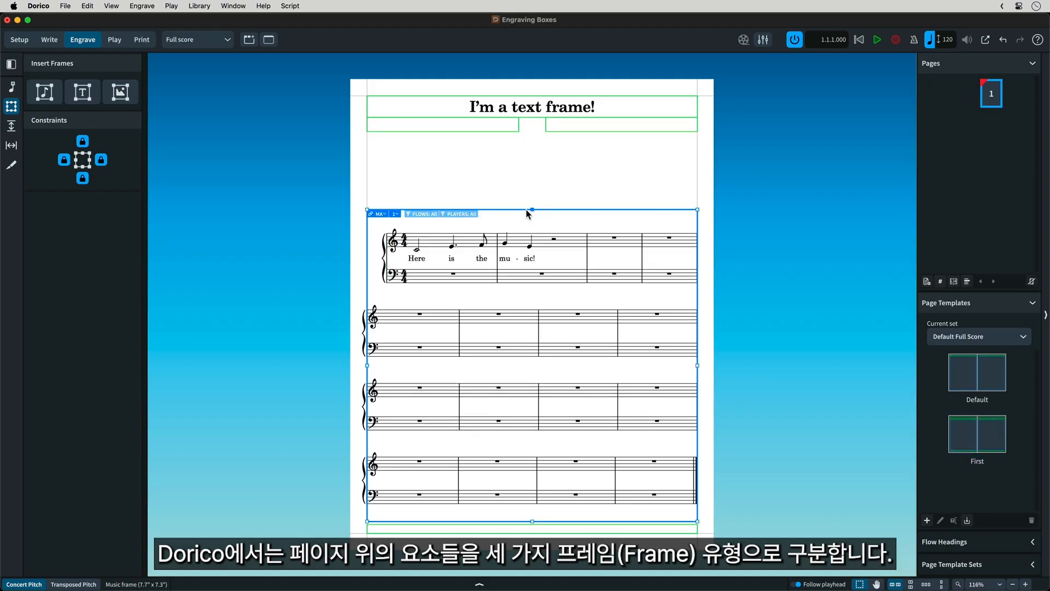
left_click(119, 94)
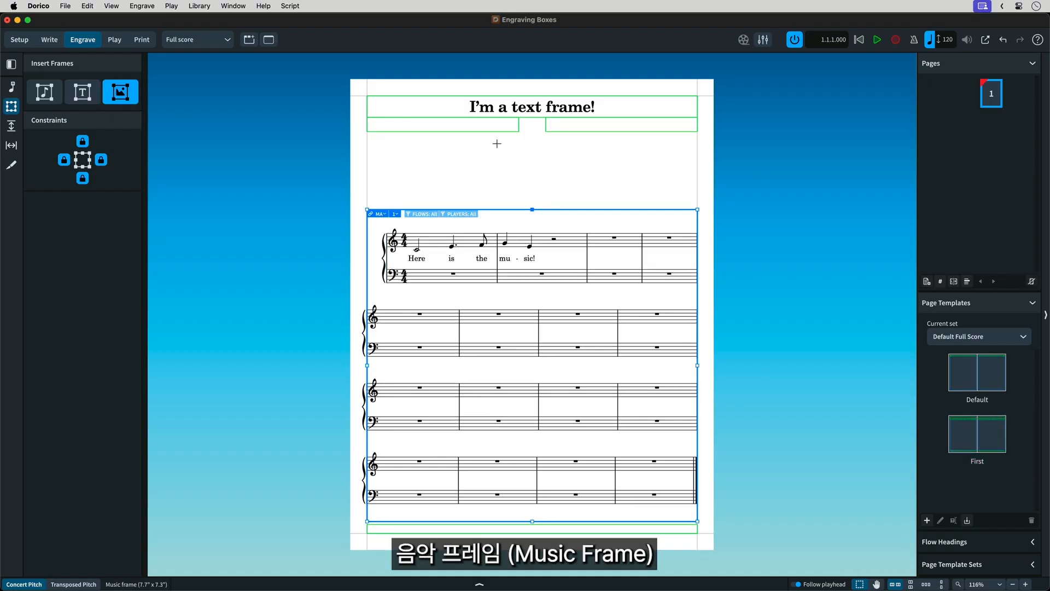
left_click_drag(485, 133, 589, 210)
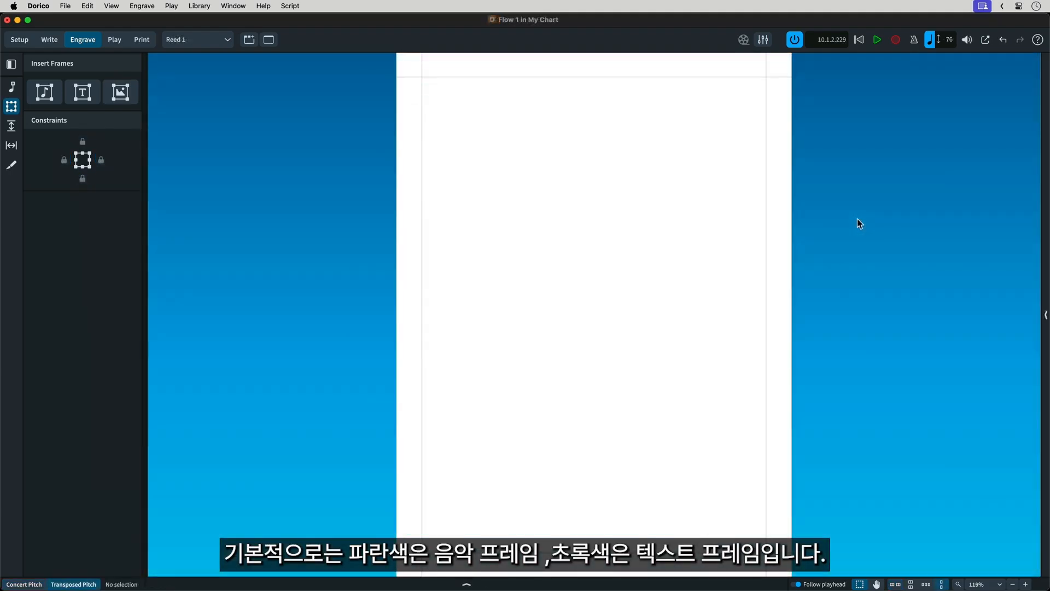
Step: Undo the last two frame deletions in the Reed 1 layout and clear the frame selection
key("super+z")
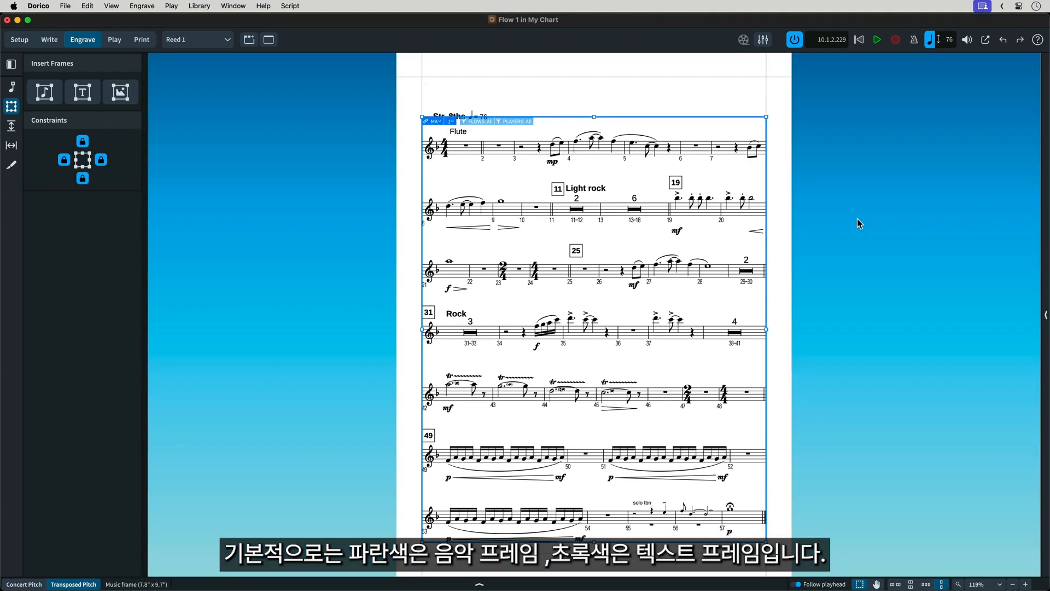
key("super+z")
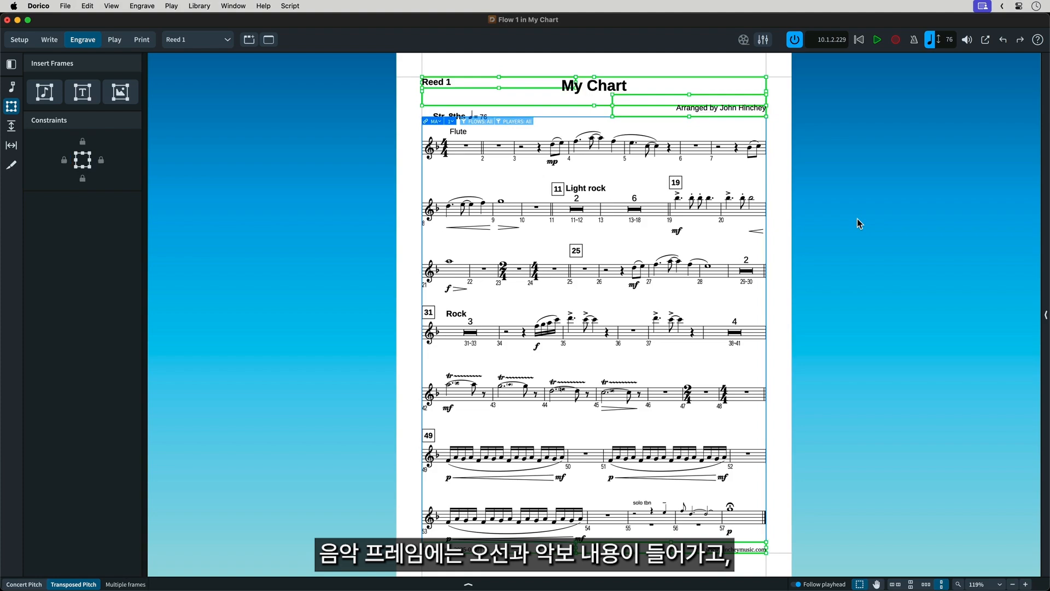
left_click(786, 149)
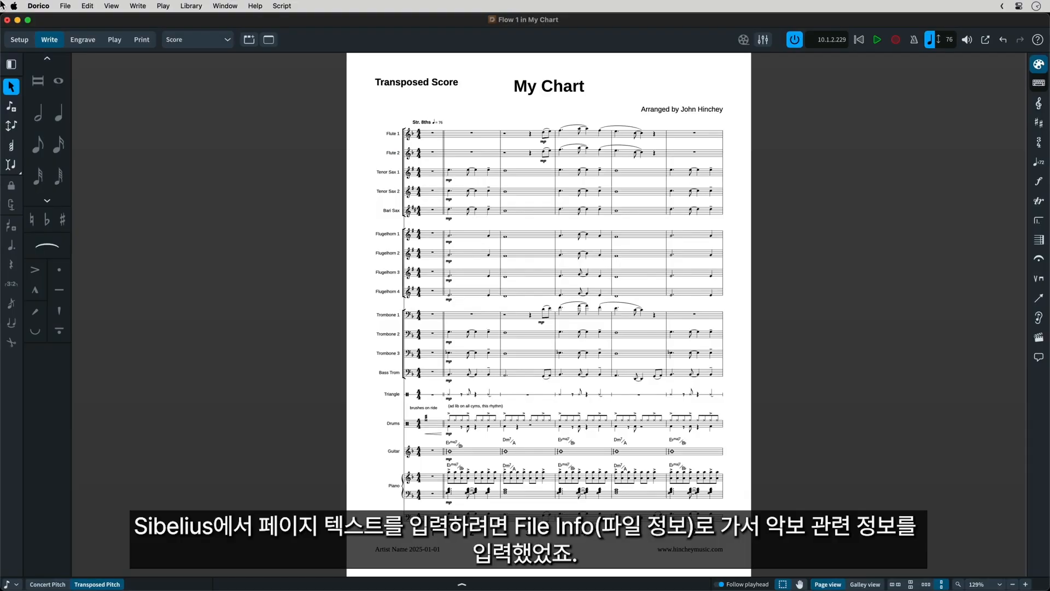
Step: Open the Project Info and show the details stored for the whole project
left_click(66, 6)
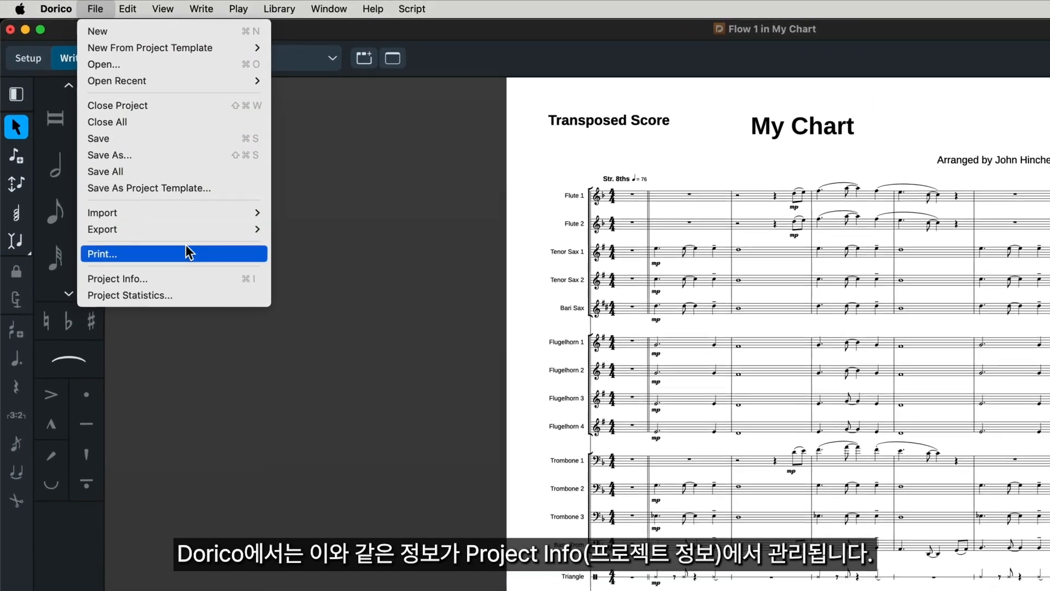
left_click(190, 283)
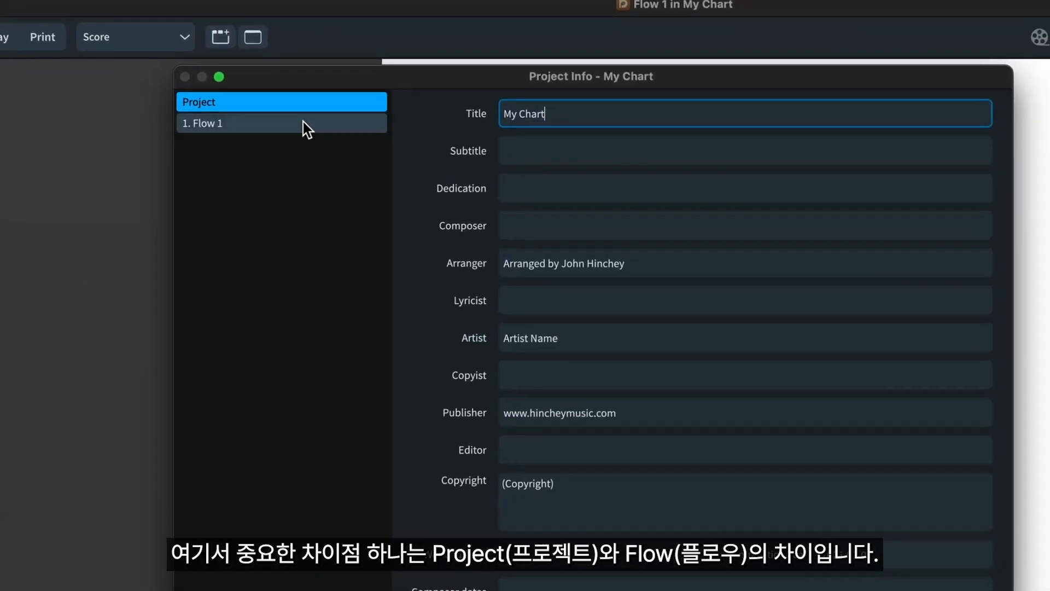
left_click(308, 121)
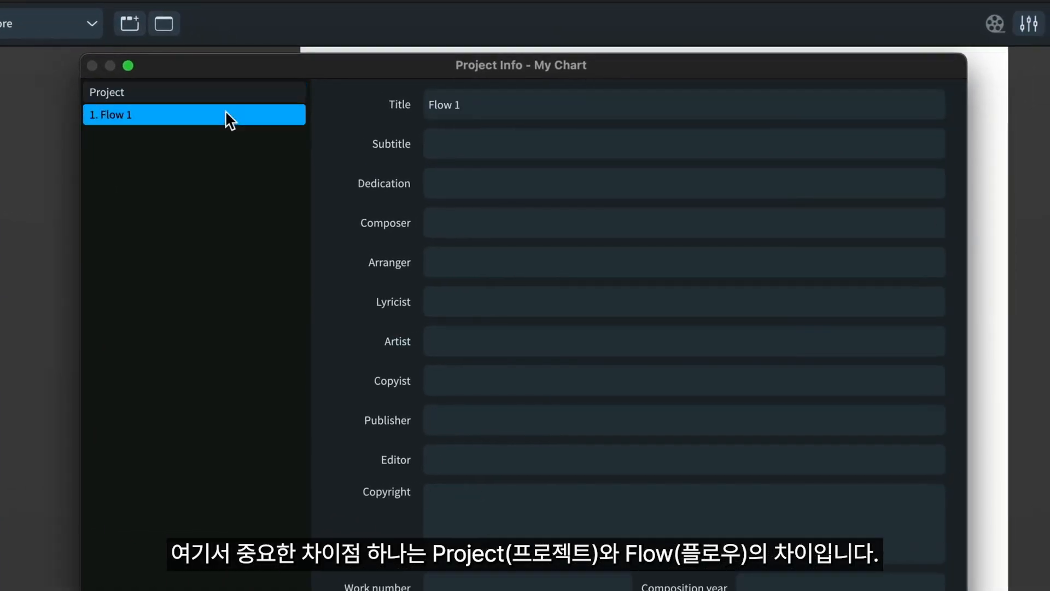
left_click(231, 94)
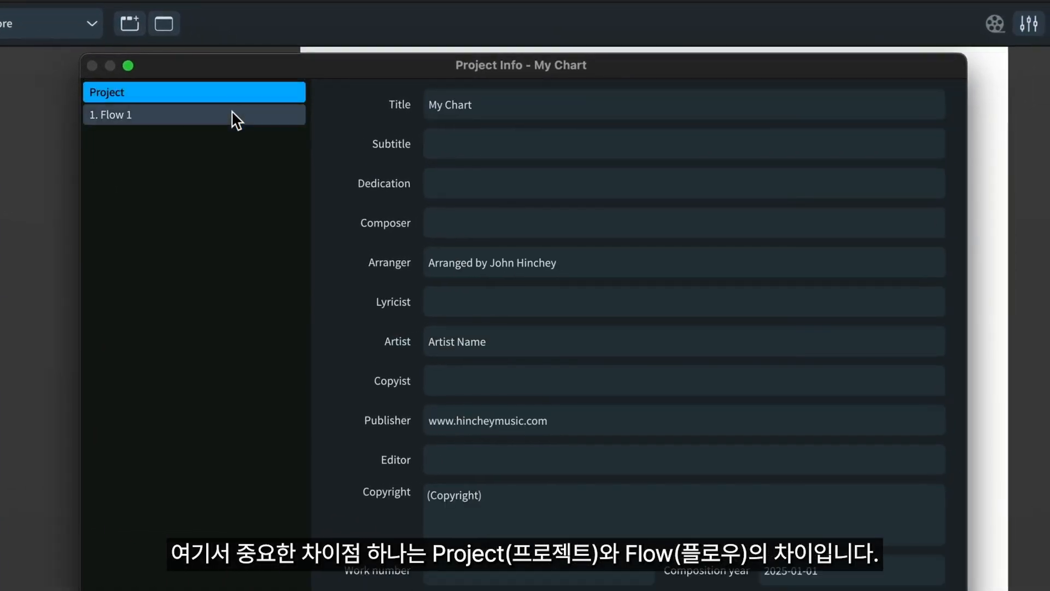
Step: Enter "Movement 1" as the title of Flow 1
left_click(232, 112)
left_click(503, 104)
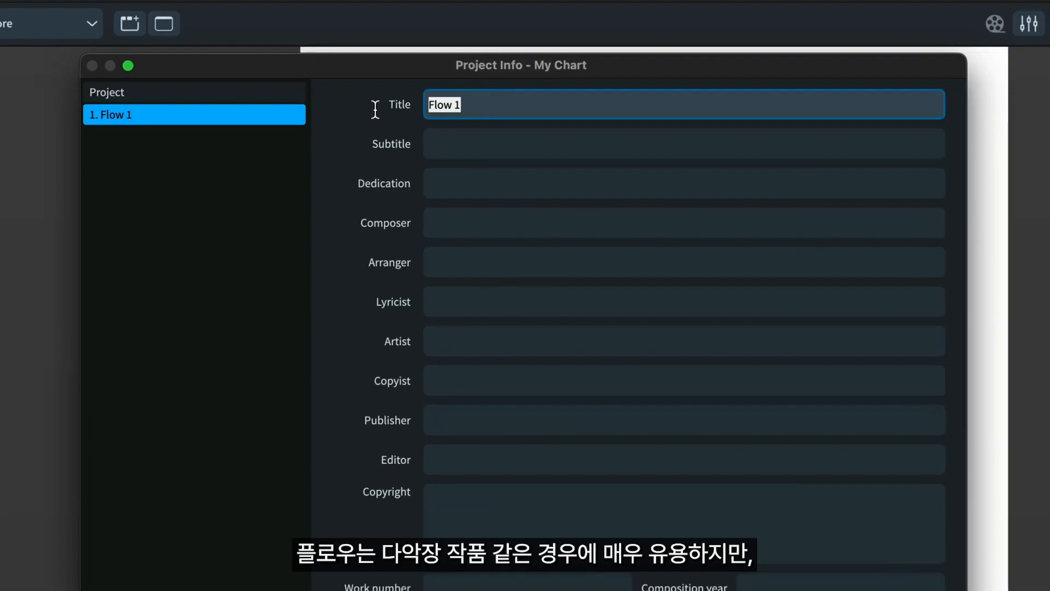
type("Movem")
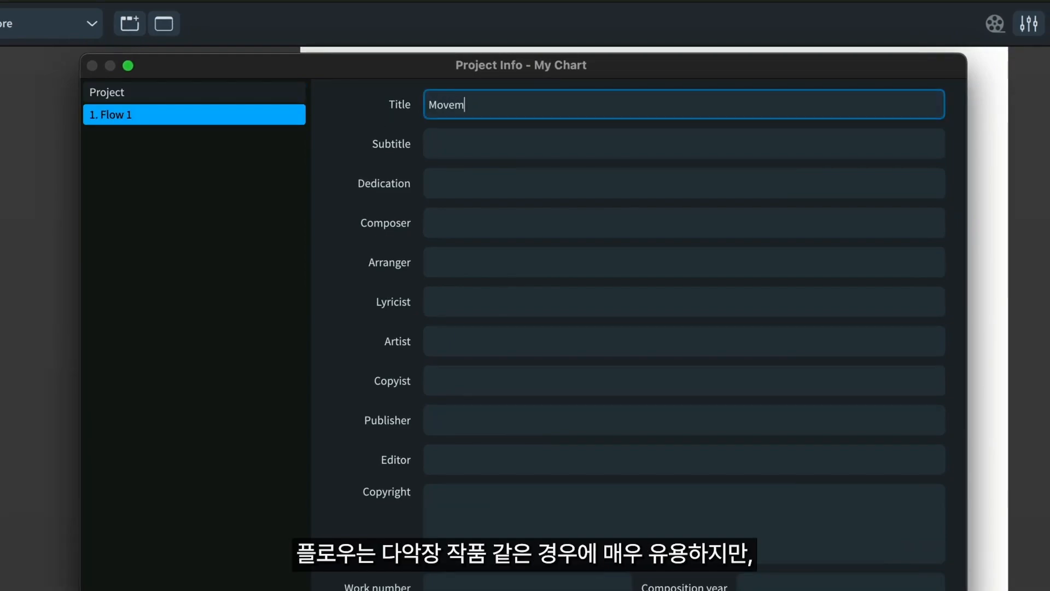
type("ent 1")
Step: Review the project's title, arranger and artist entries, and close the Project Info
left_click(218, 98)
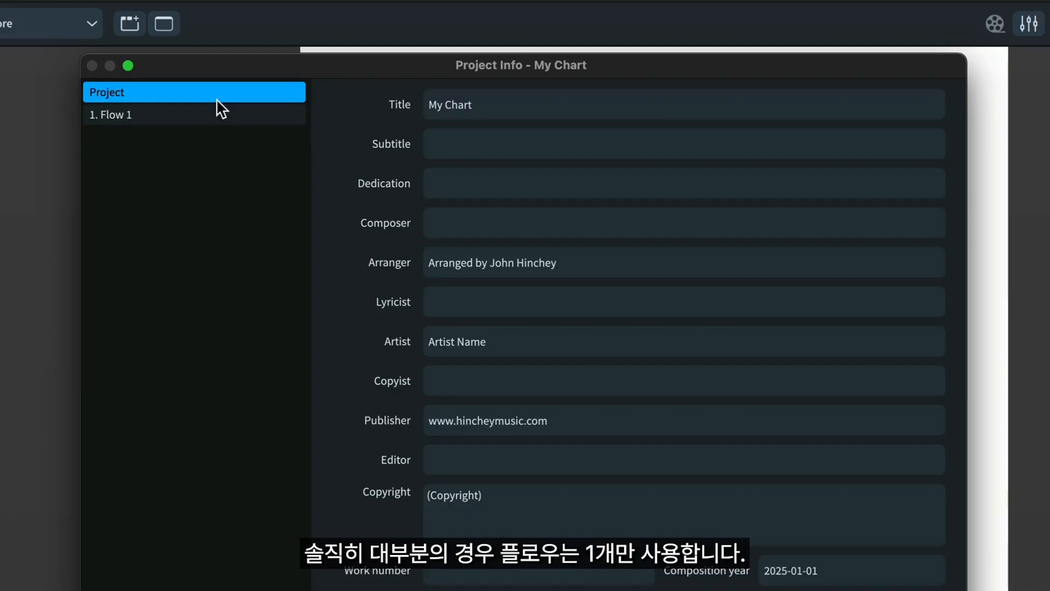
left_click(592, 111)
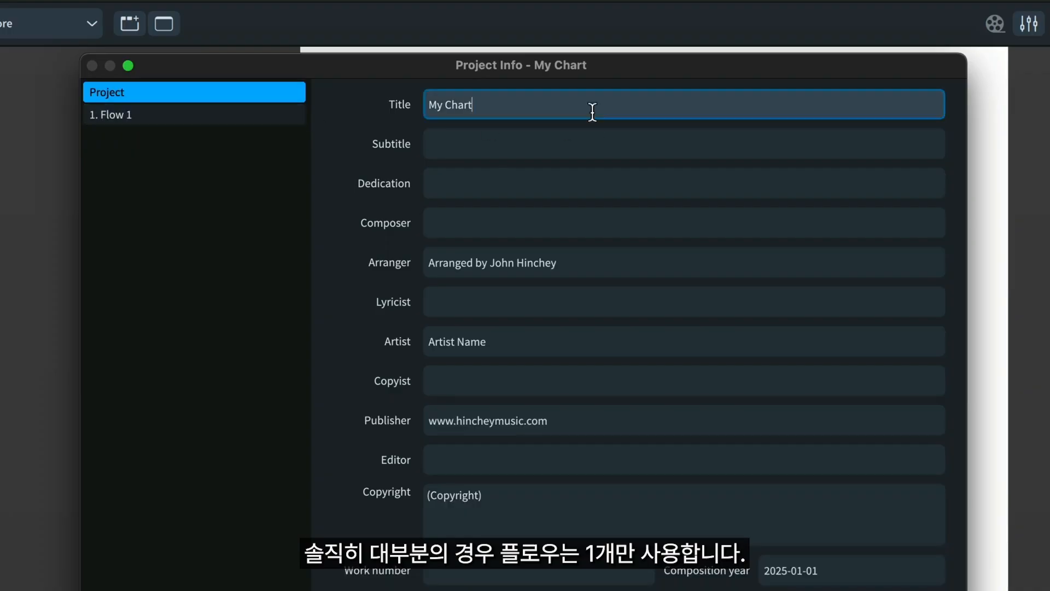
left_click(602, 261)
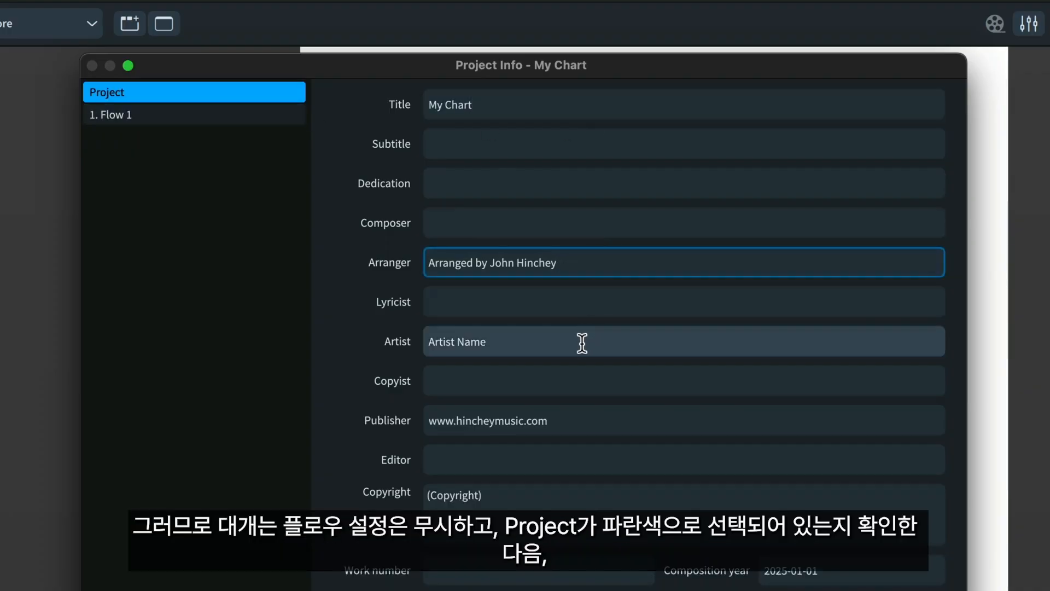
left_click(584, 341)
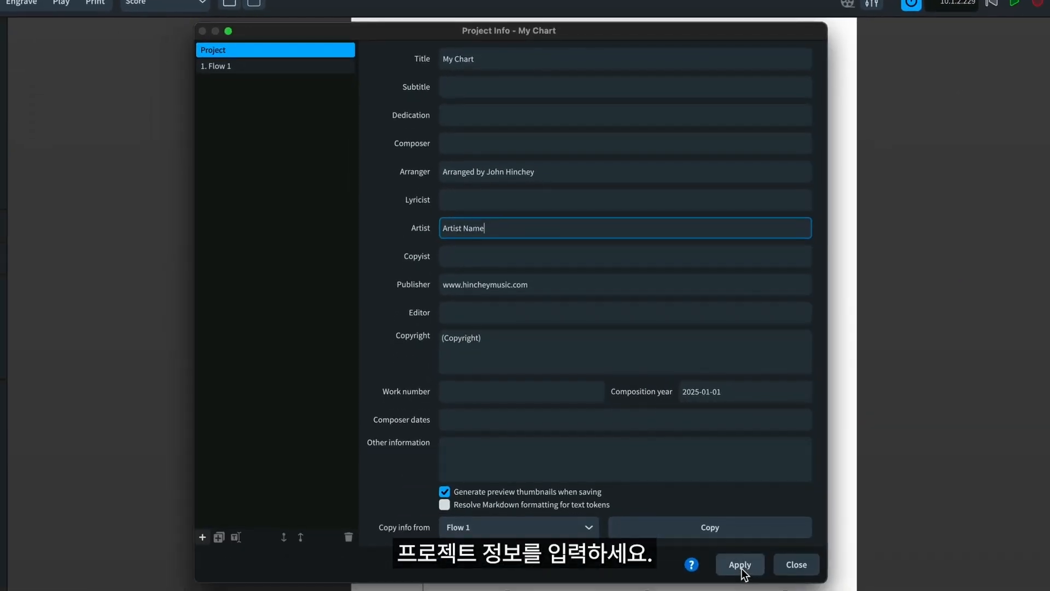
left_click(797, 565)
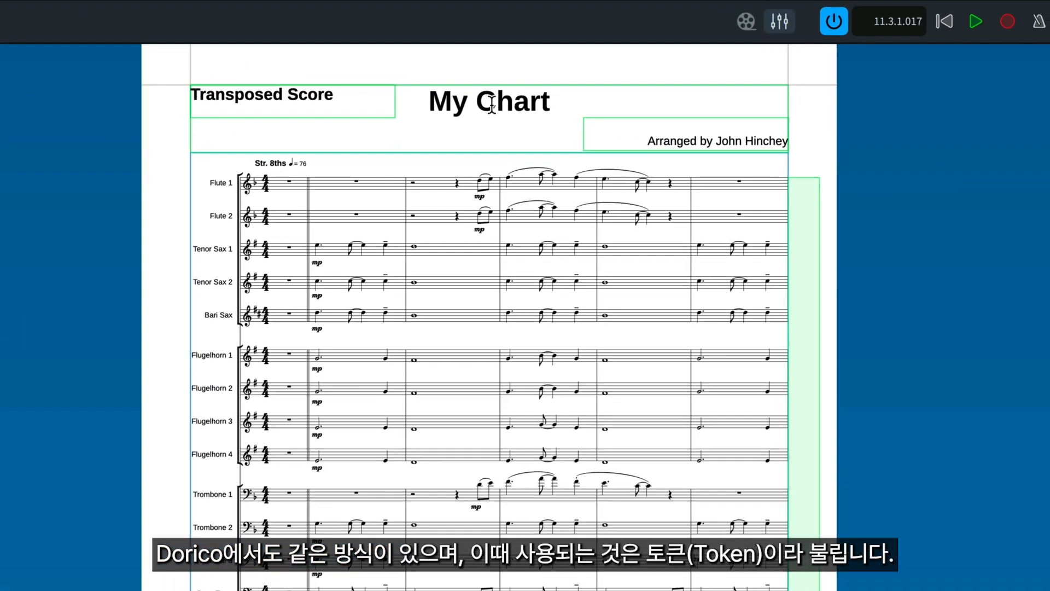
Step: Open the score's title frame for text editing, select the project title token and show the available tokens
double_click(573, 92)
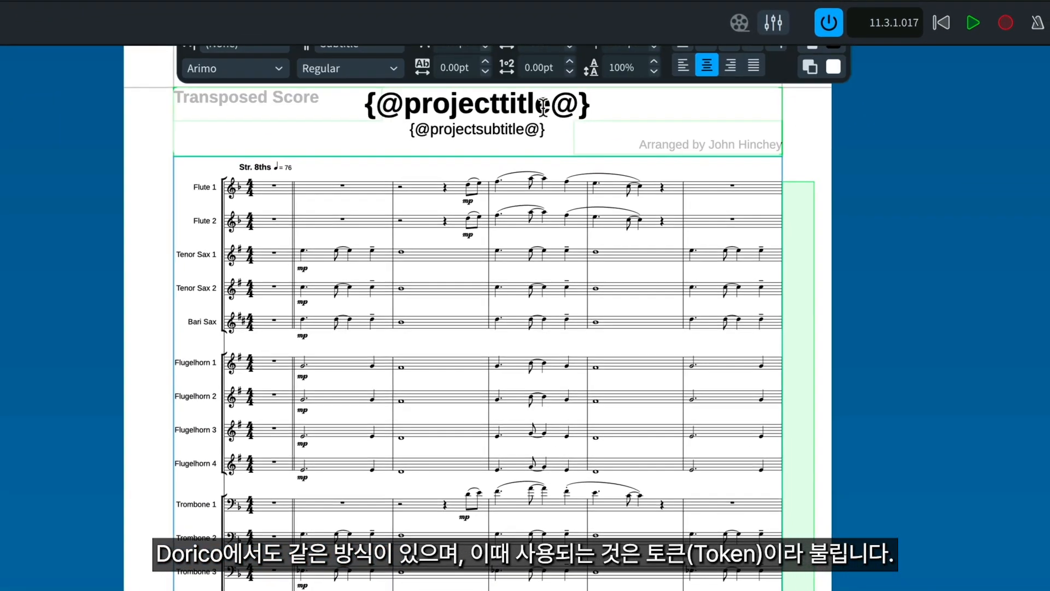
left_click_drag(595, 104, 321, 101)
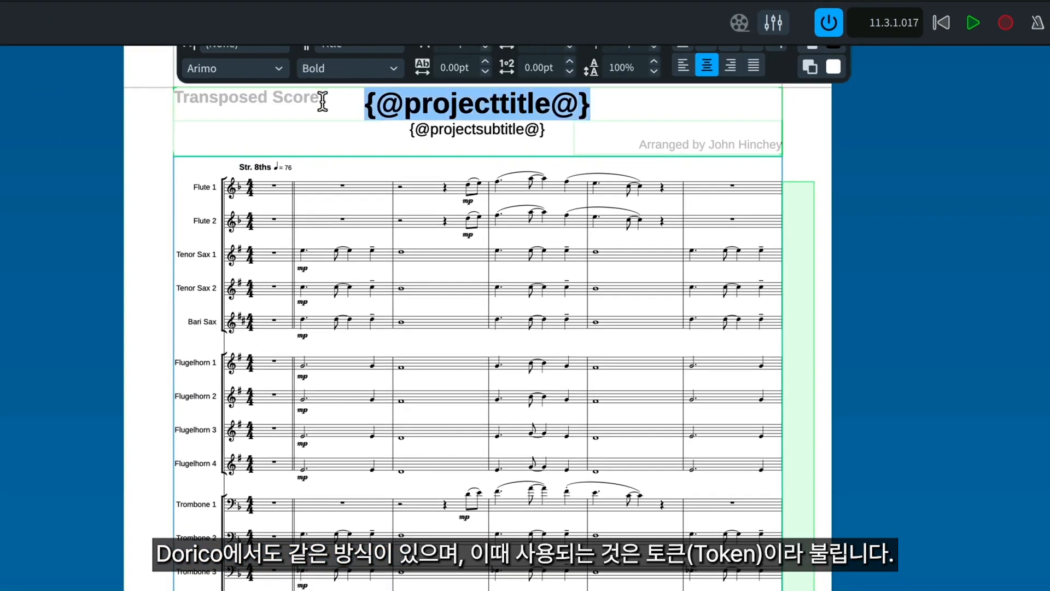
right_click(495, 102)
mouse_move(501, 108)
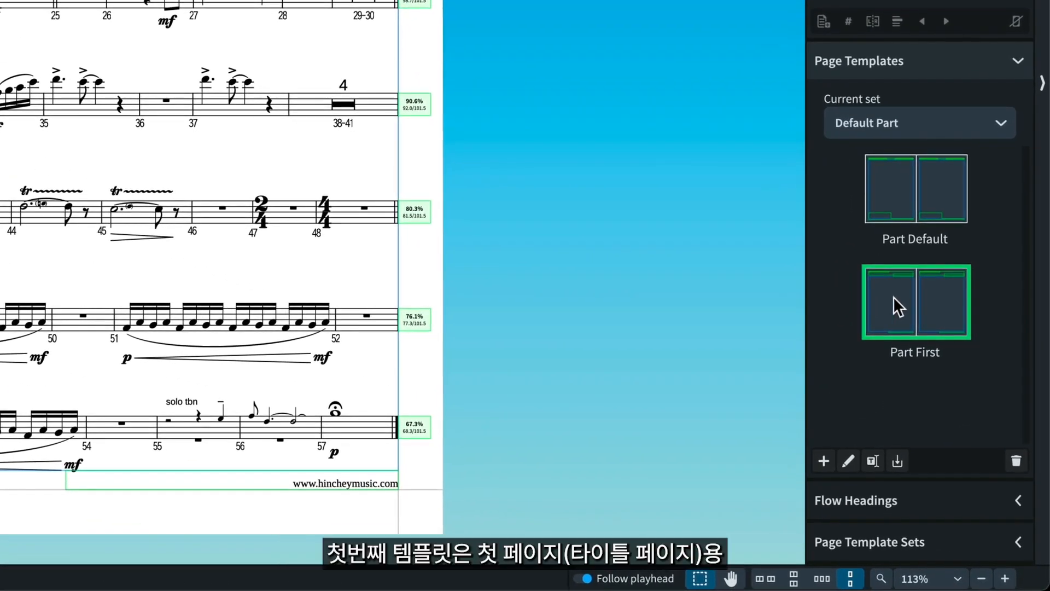
Step: Open the Part First page template and draw a text frame about 3.4" by 0.3" at the left of the page's footer
left_click(894, 192)
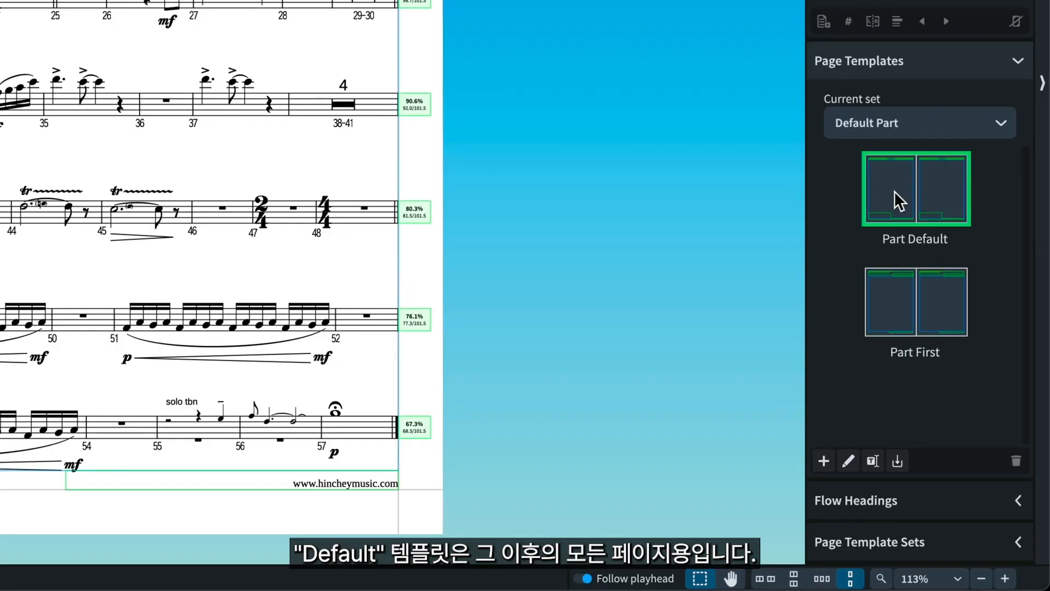
left_click(901, 307)
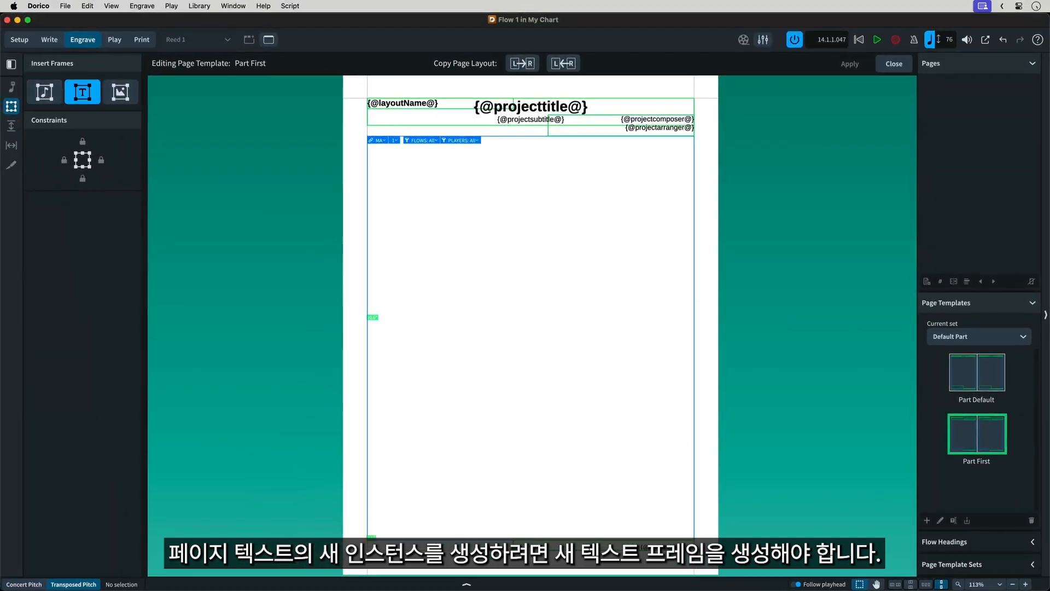
left_click_drag(367, 539, 508, 550)
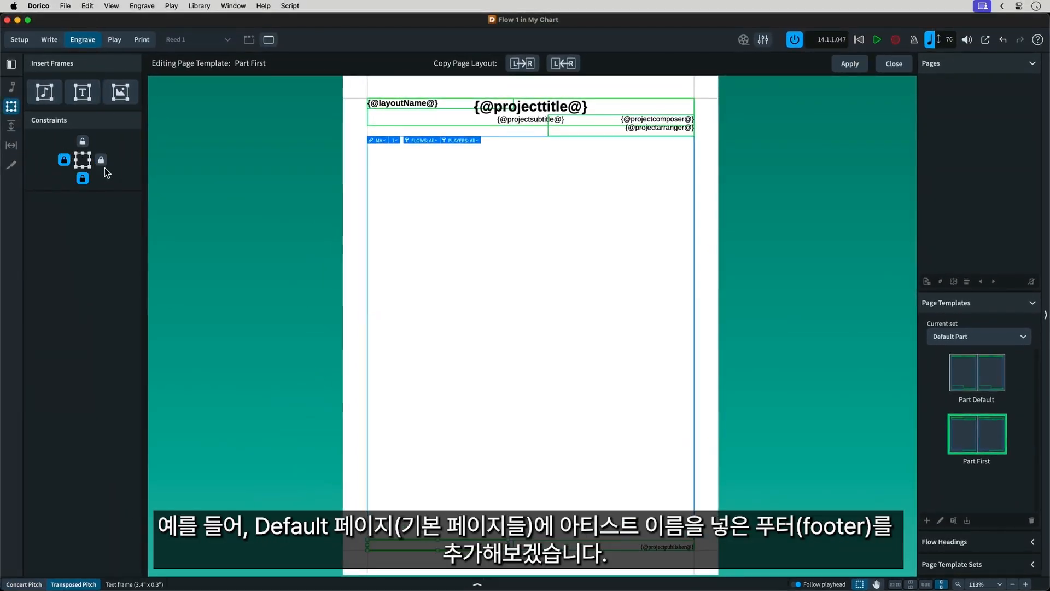
Step: Insert the project Artist token in the new footer frame and copy the left page's layout to the right page
double_click(374, 543)
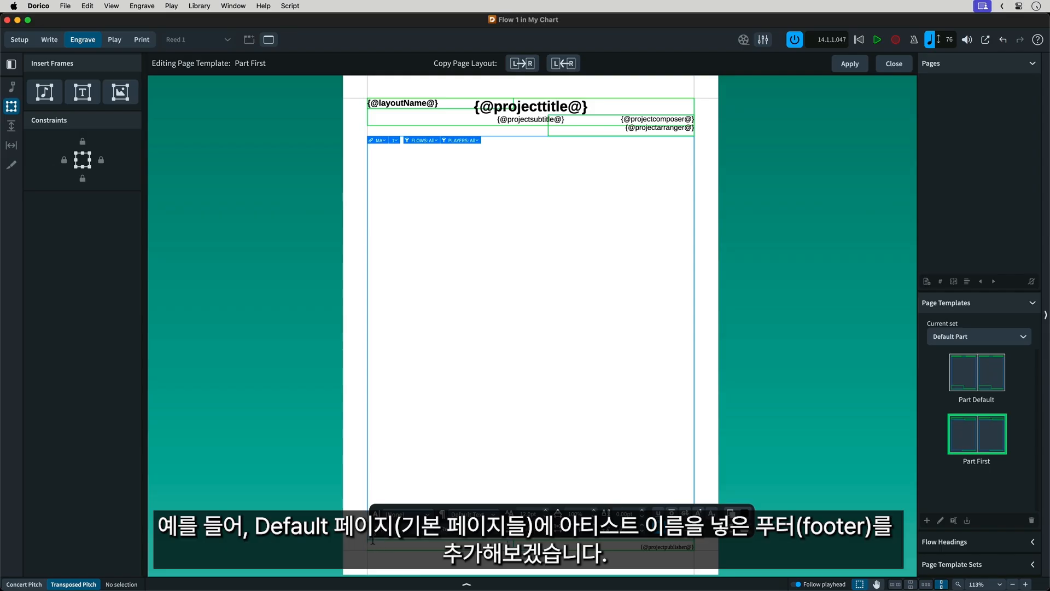
right_click(374, 542)
mouse_move(432, 403)
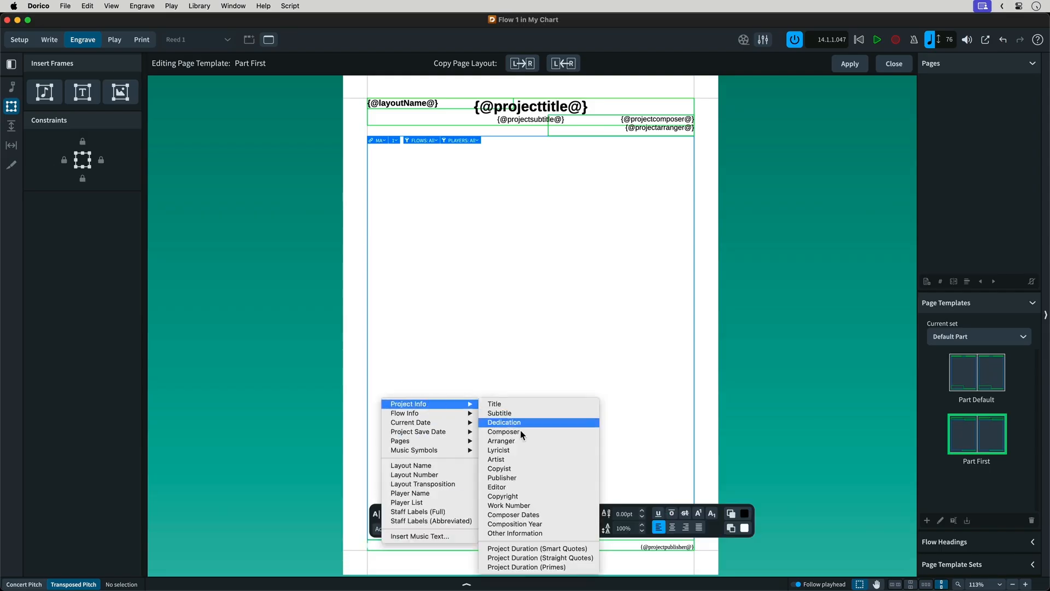
left_click(521, 458)
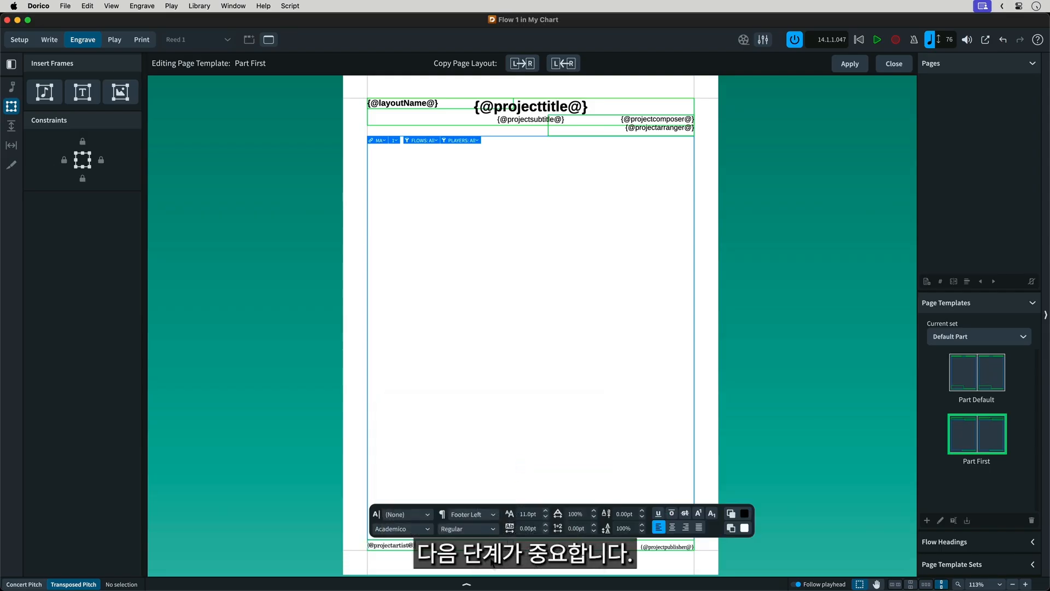
left_click(490, 560)
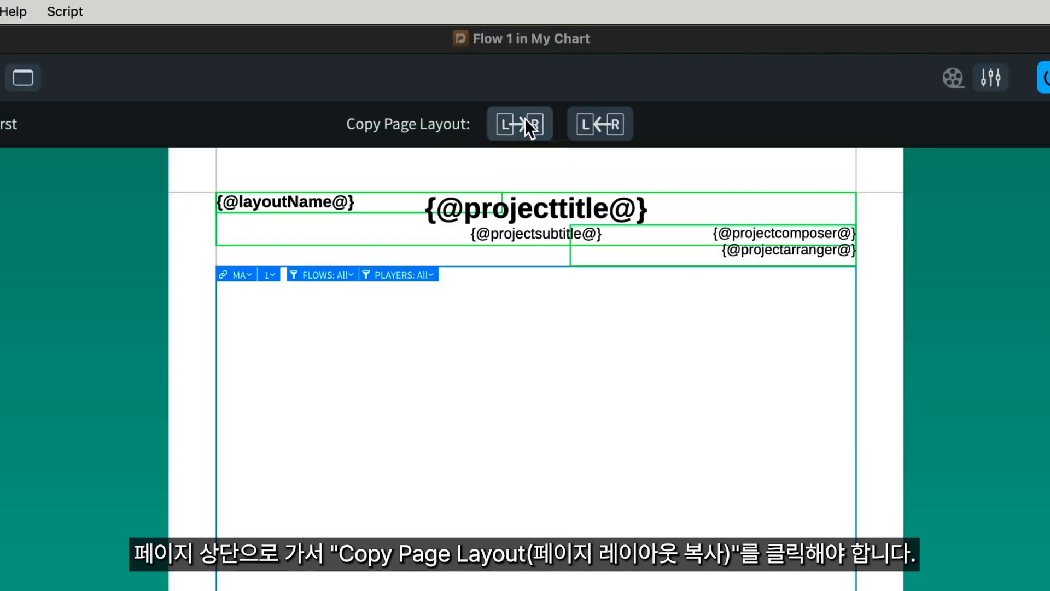
left_click(525, 119)
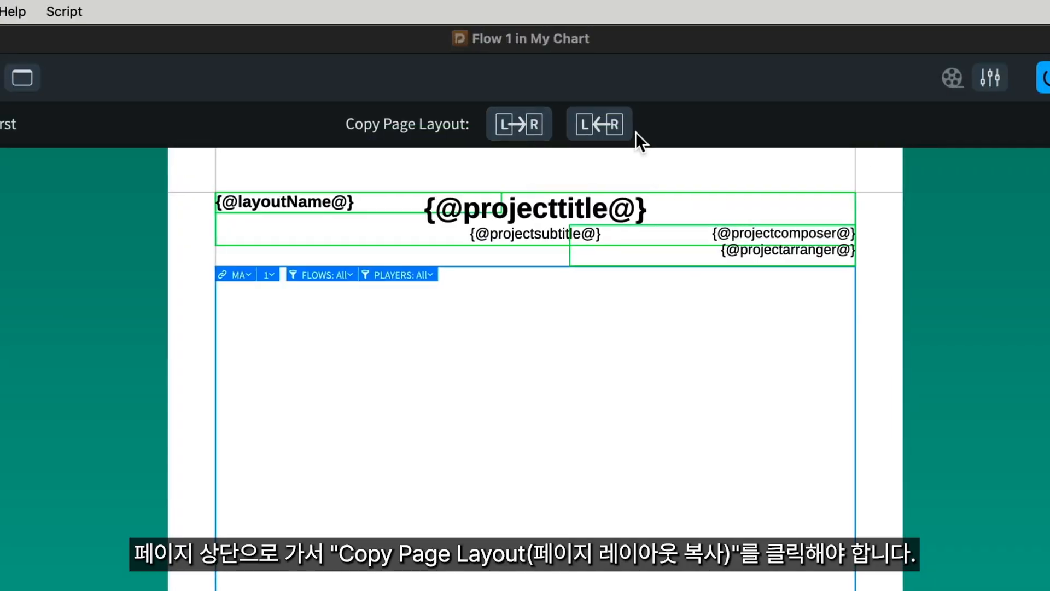
Step: Apply the footer changes to the Part First page template and close the template editor
left_click(913, 131)
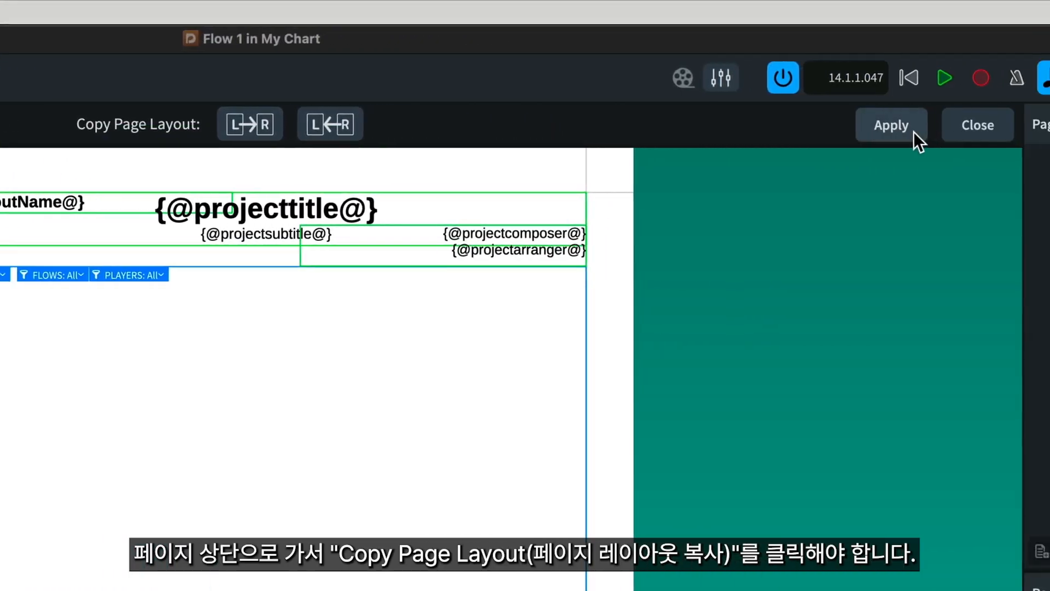
left_click(954, 126)
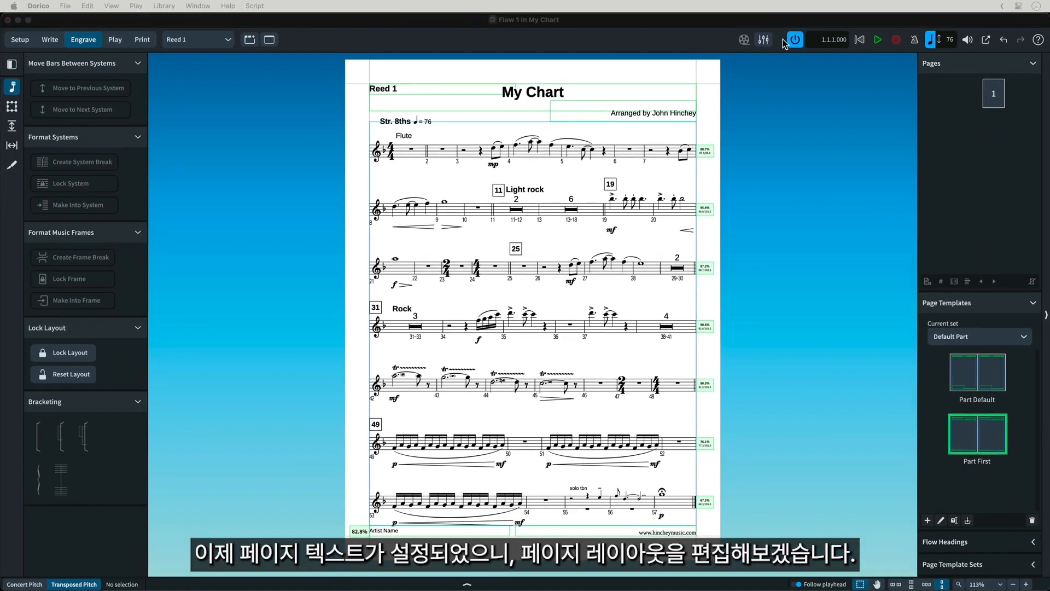
Step: Open Layout Options and select all layouts, all part layouts, and finally only the Reed 1 layout
left_click(798, 20)
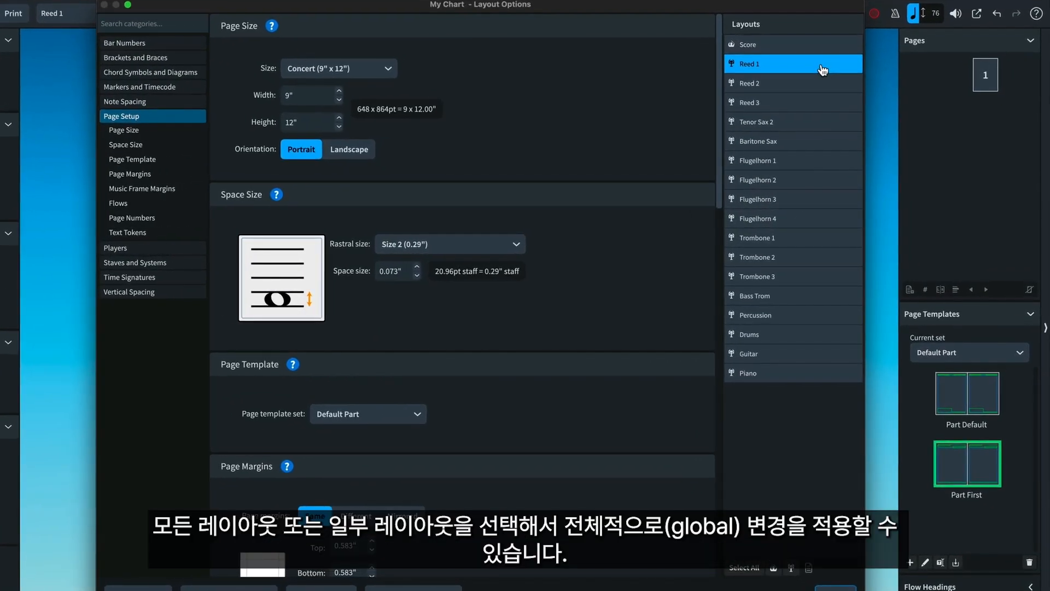
left_click(744, 568)
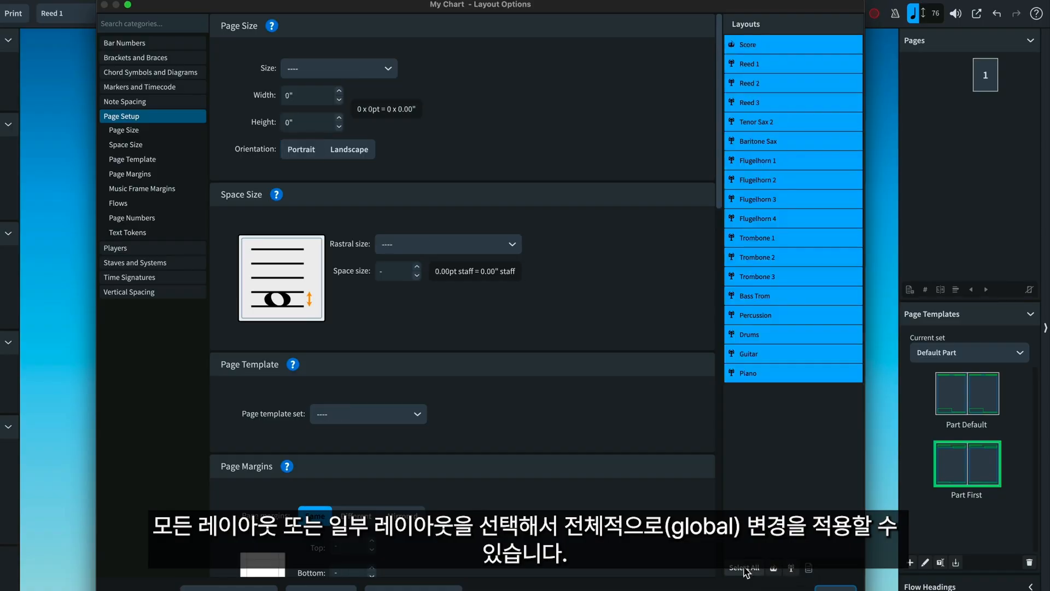
left_click(791, 569)
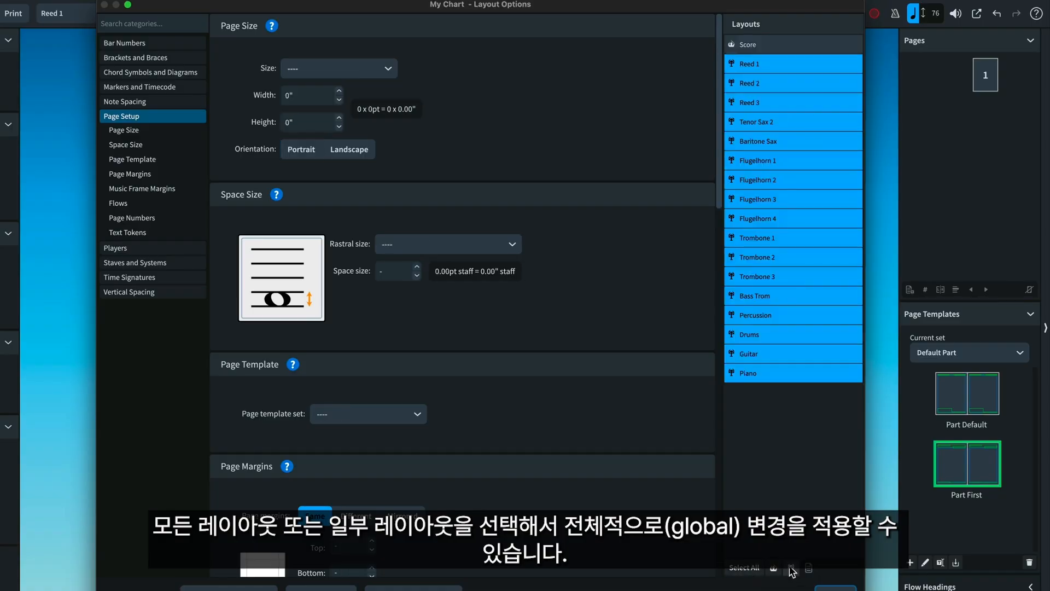
left_click(783, 64)
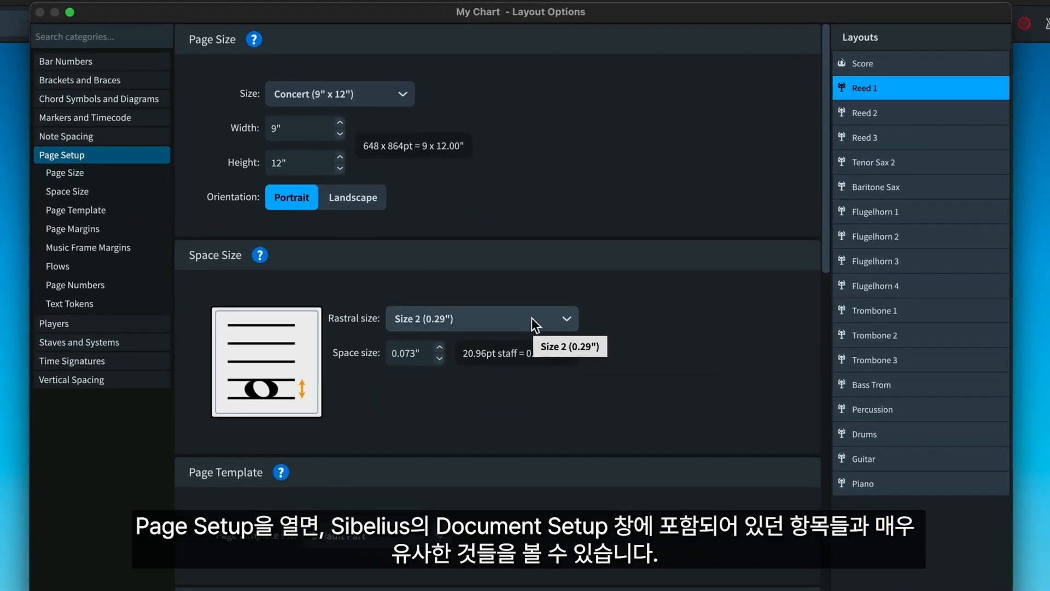
Step: Review Reed 1's Page Setup options, including the available rastral sizes, page margins and music frame margins
left_click(565, 320)
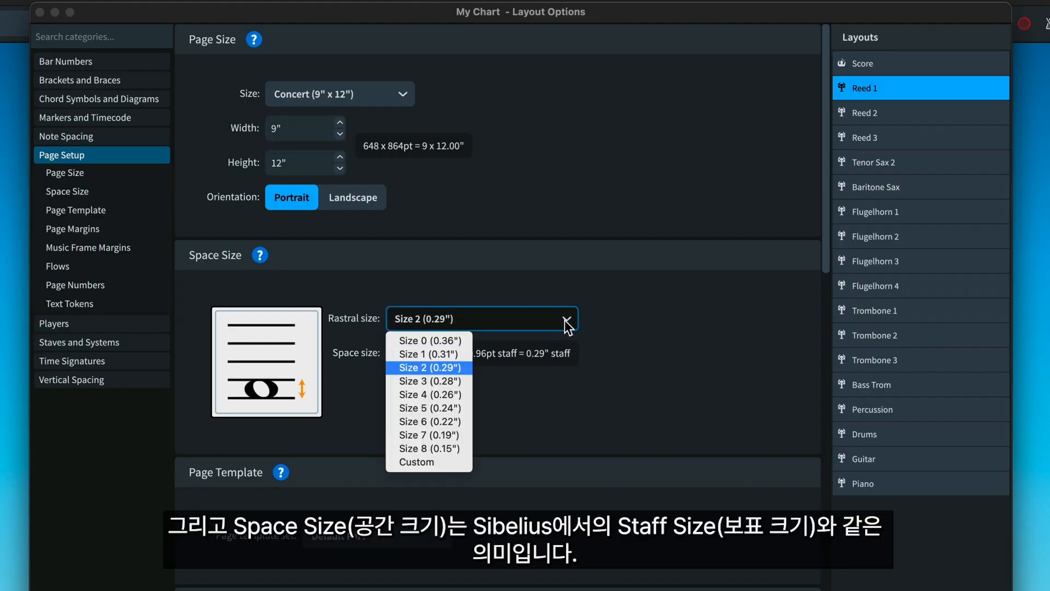
left_click(692, 329)
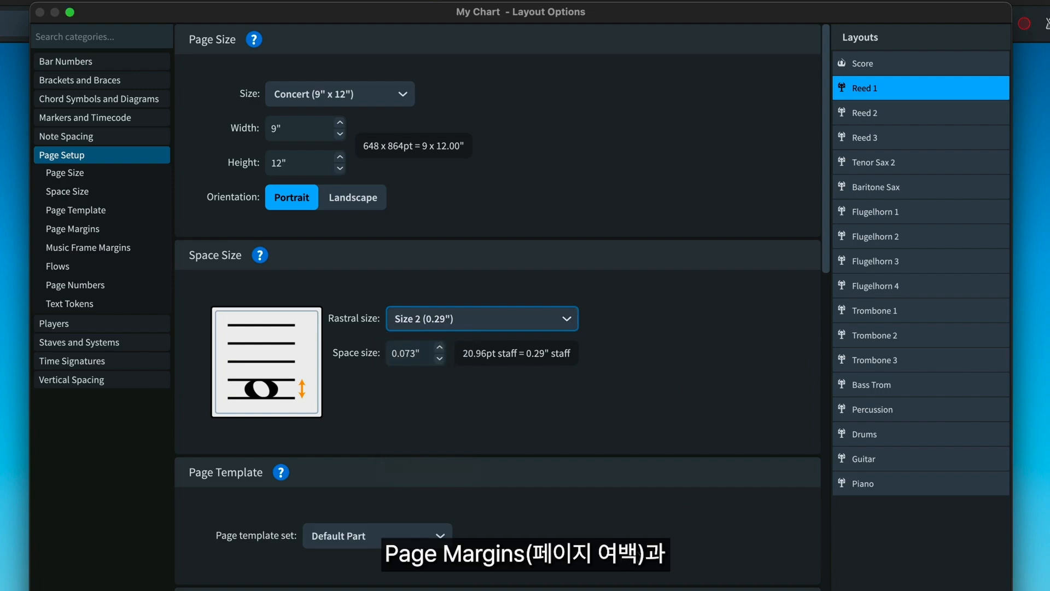
scroll(611, 413, "down", 6)
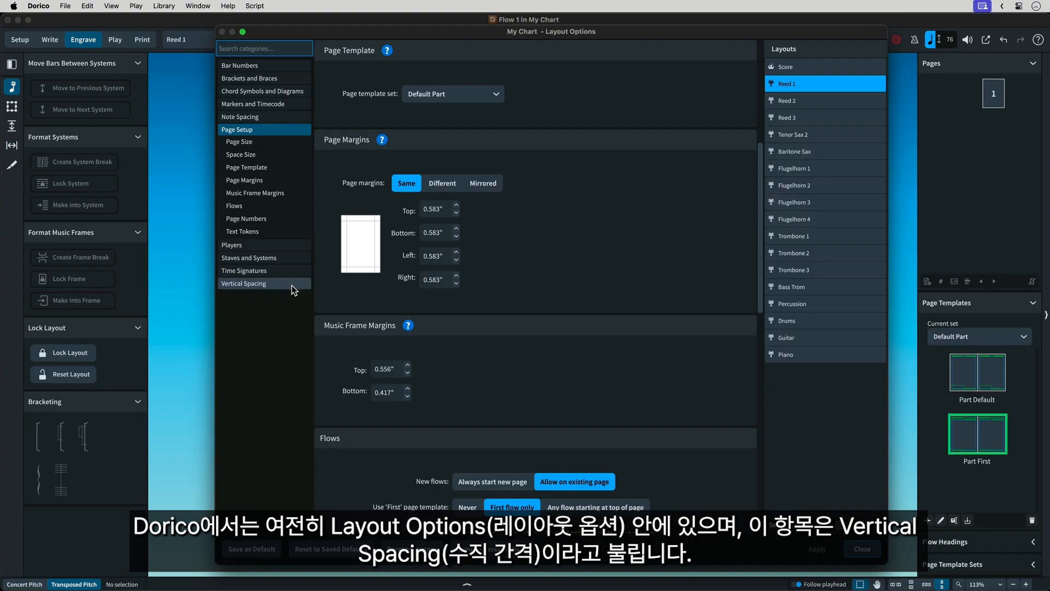
Step: Show Reed 1's Vertical Spacing options and examine the ideal gaps down to the inter-system gap
left_click(291, 283)
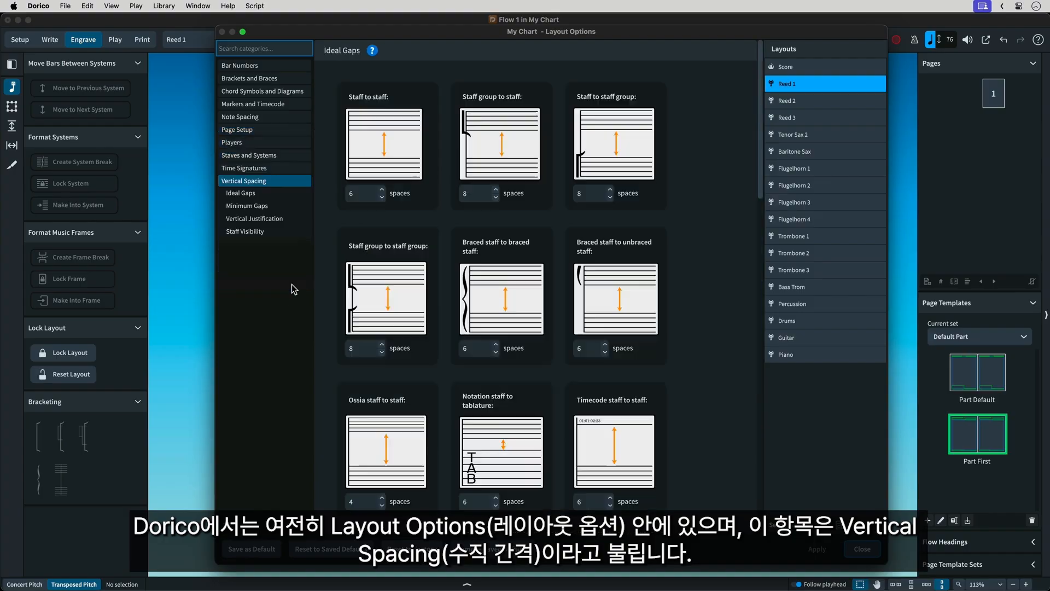
scroll(375, 362, "down", 2)
scroll(375, 362, "down", 3)
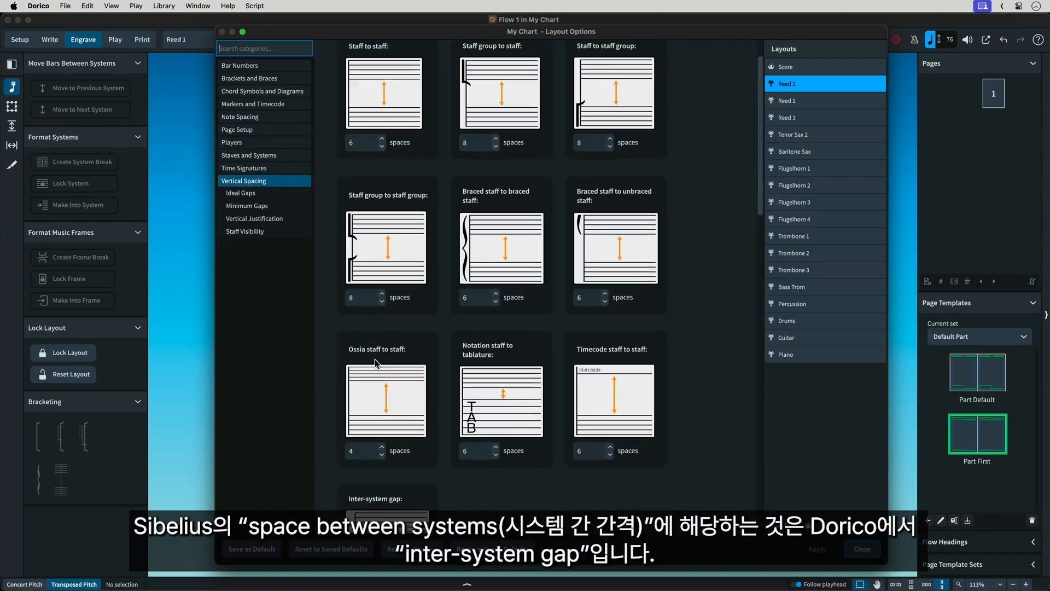
scroll(375, 362, "down", 3)
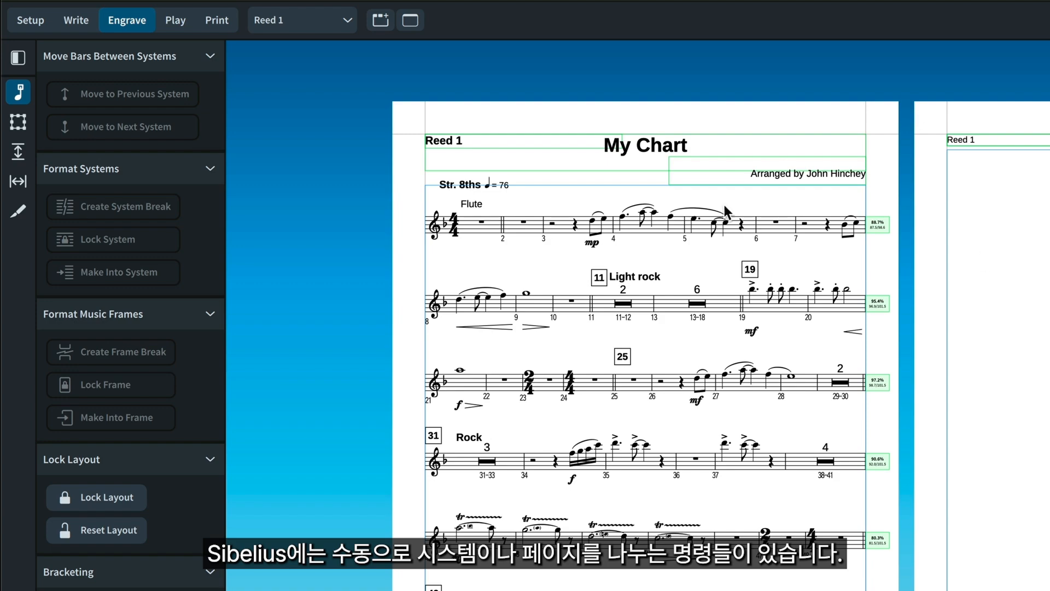
Step: In the Reed 1 part, create a system break at bar 6 and a frame break at bar 49
left_click(755, 224)
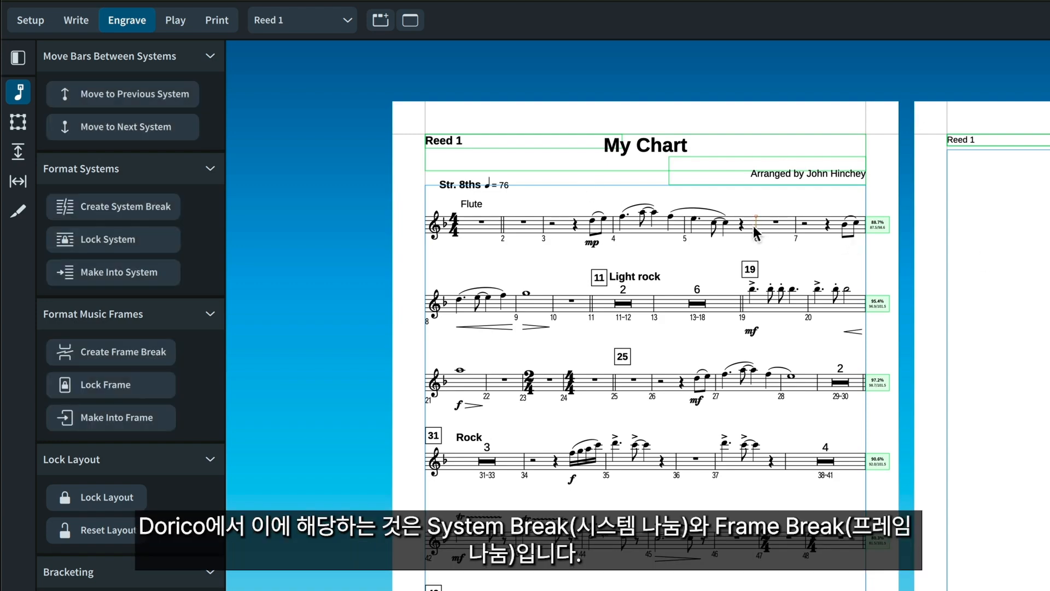
left_click(151, 207)
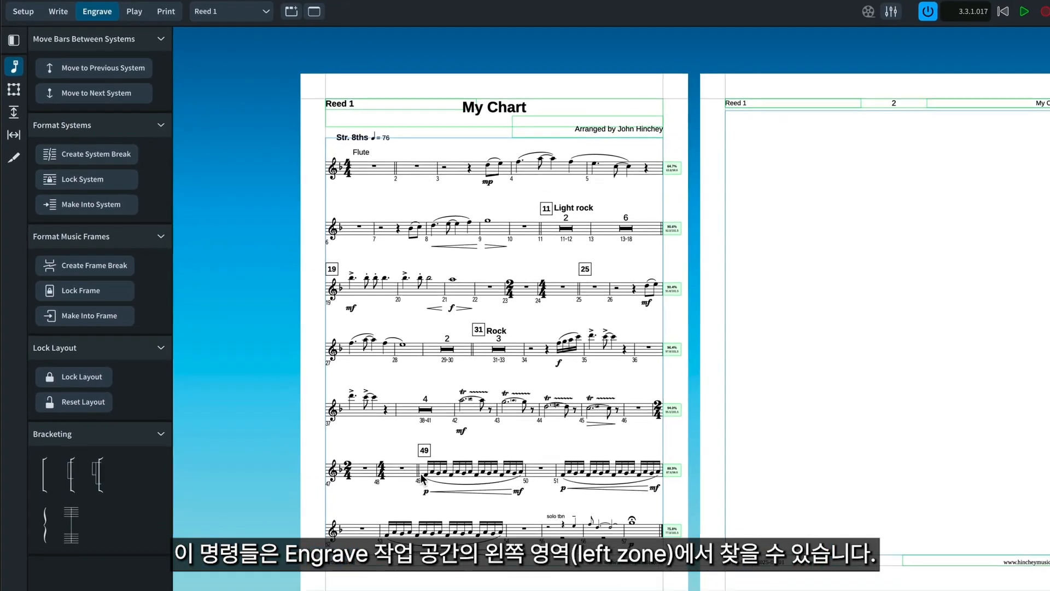
left_click(499, 564)
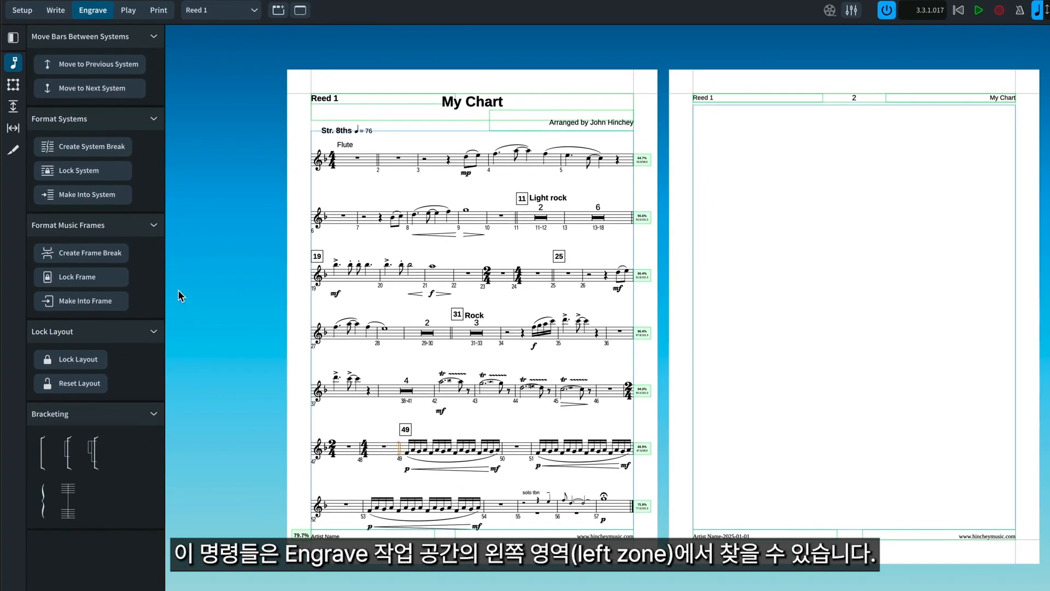
left_click(103, 254)
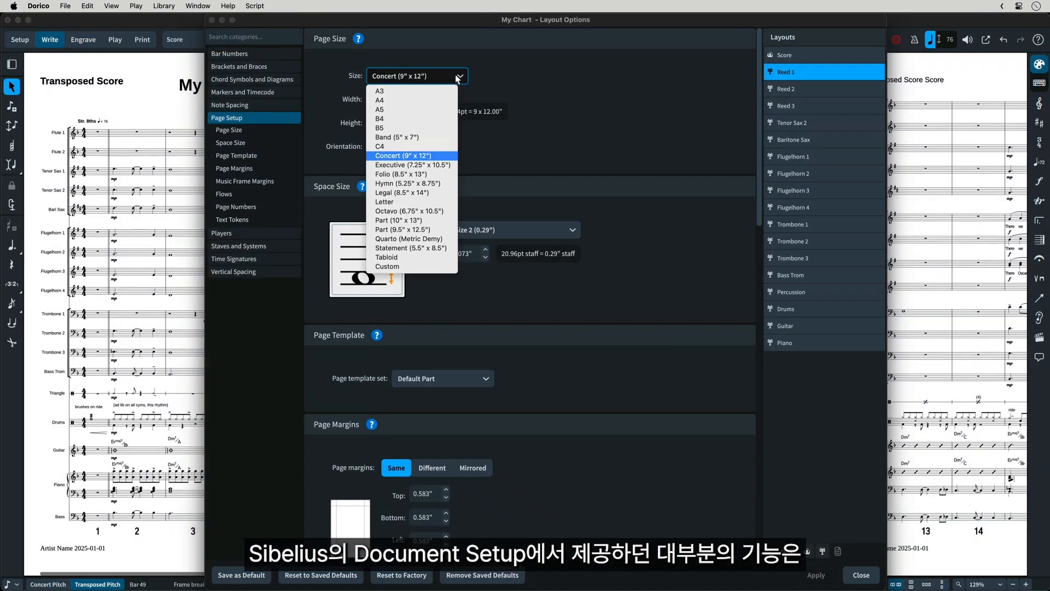
Step: Deselect the frames and review Reed 1's space size and vertical spacing settings in Layout Options
key("Escape")
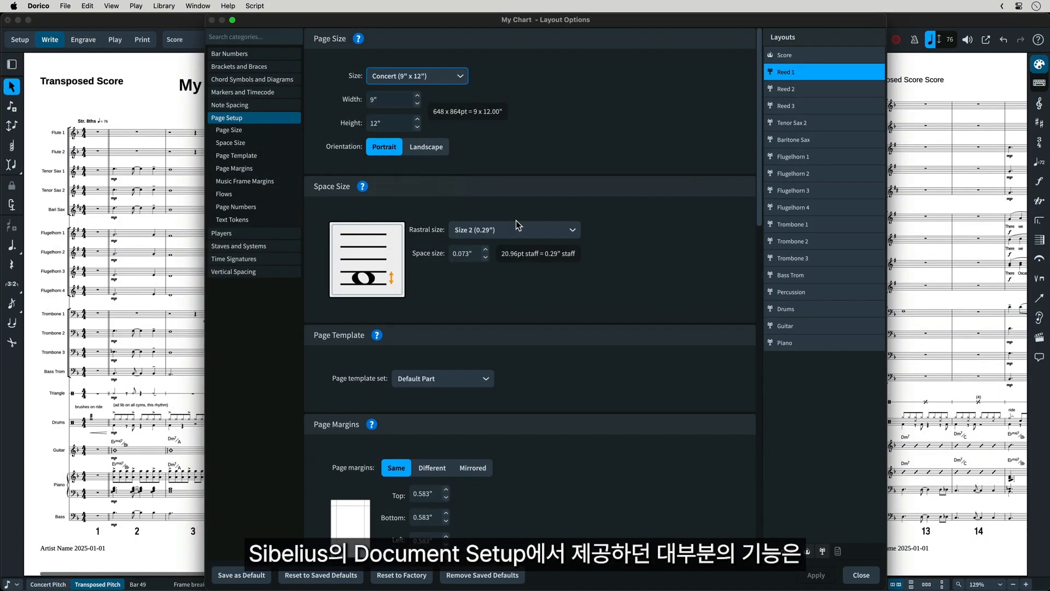
left_click(518, 229)
left_click(534, 236)
left_click(235, 272)
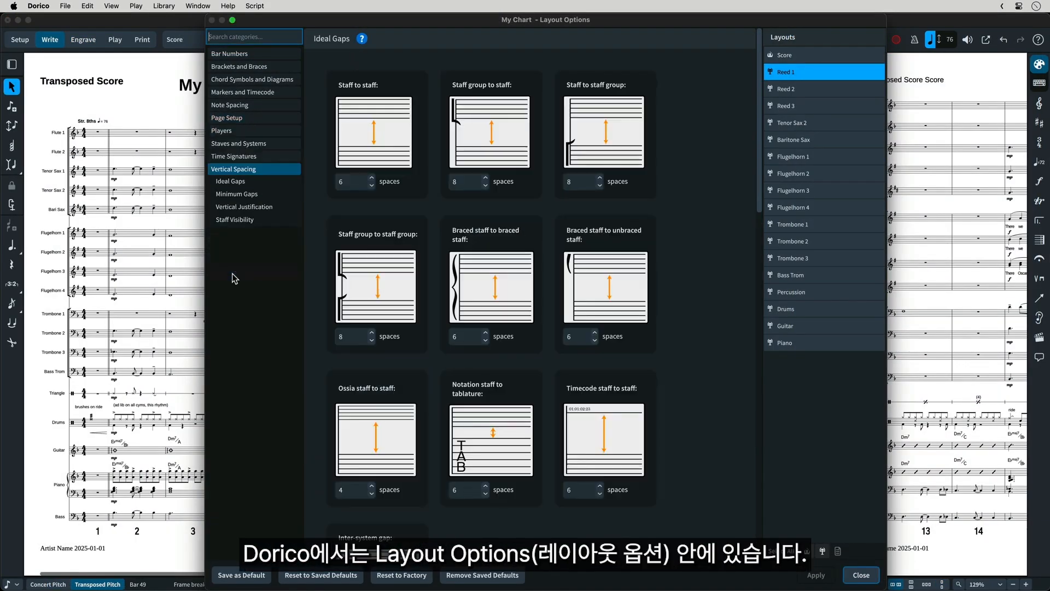
scroll(541, 404, "down", 5)
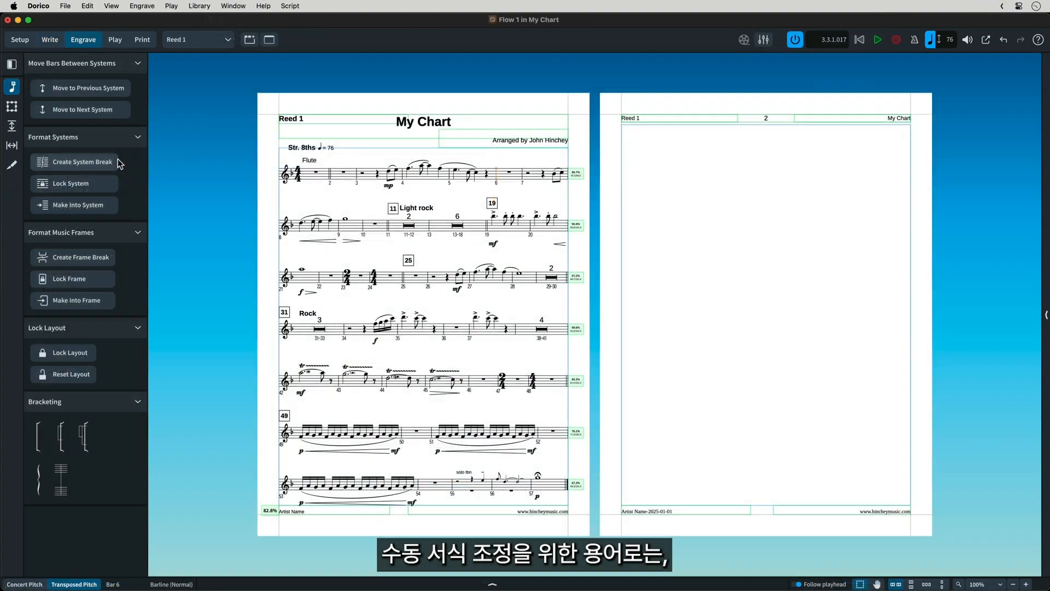
Step: Break the system at the selected bar 6 barline, and insert a frame break at bar 49 of Reed 1
left_click(101, 164)
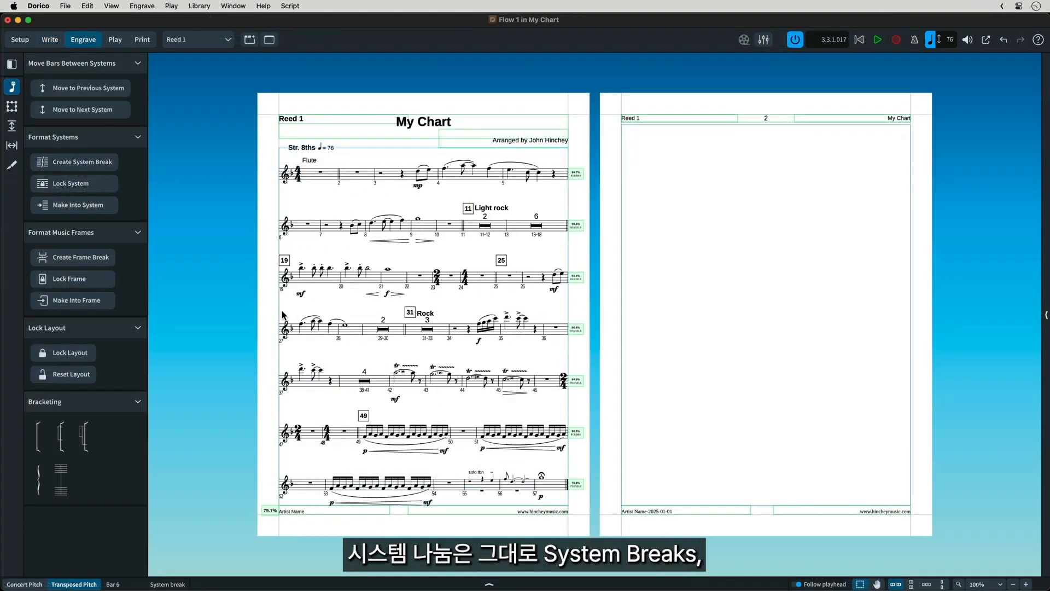
left_click(358, 431)
left_click(90, 255)
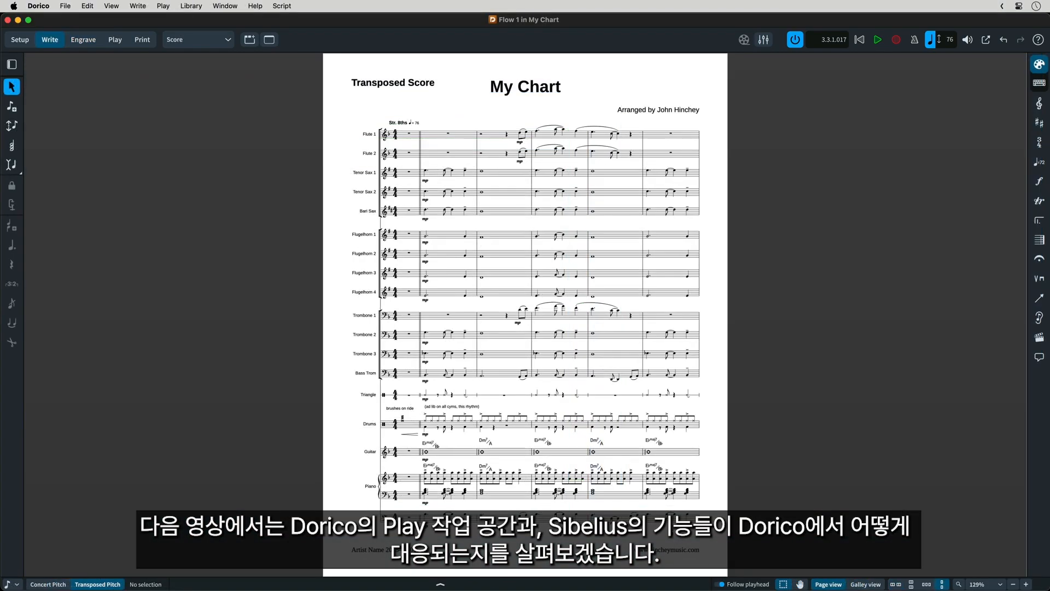
Step: Switch the full score from Write mode to Play mode
key("super+4")
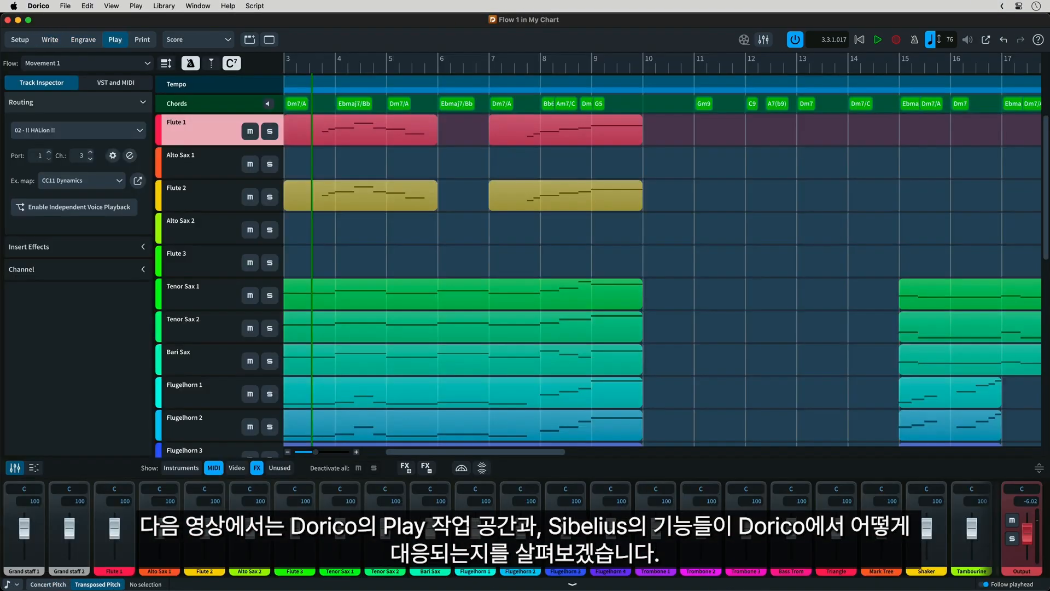